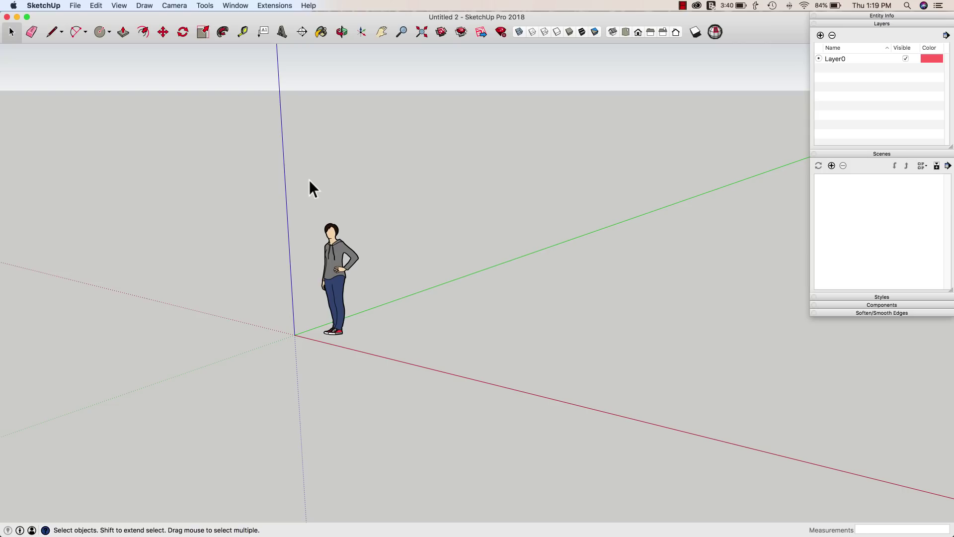
Import 'House Plan - 1st Floor.pdf' as an image, keeping the PDF file format.
middle_drag(308, 181, 356, 196)
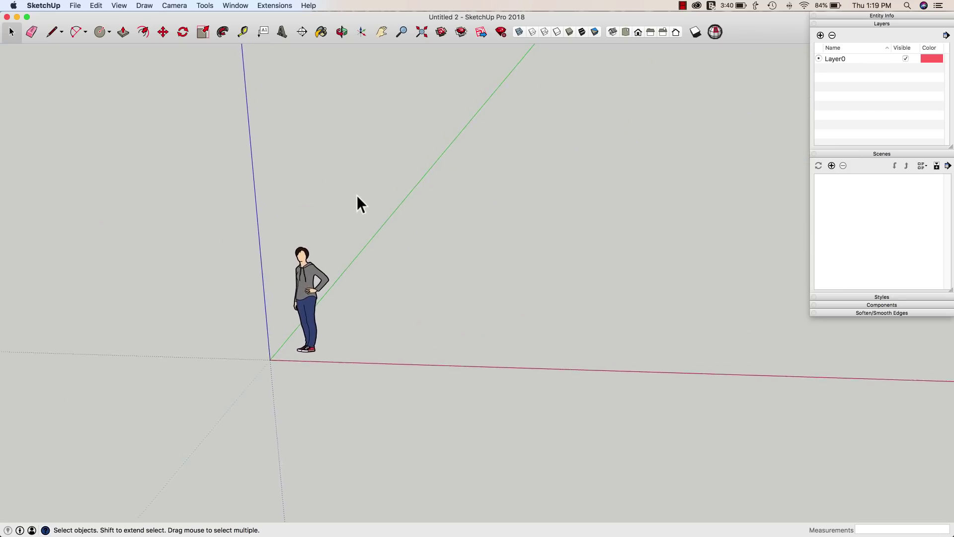
scroll(355, 196, up, 5)
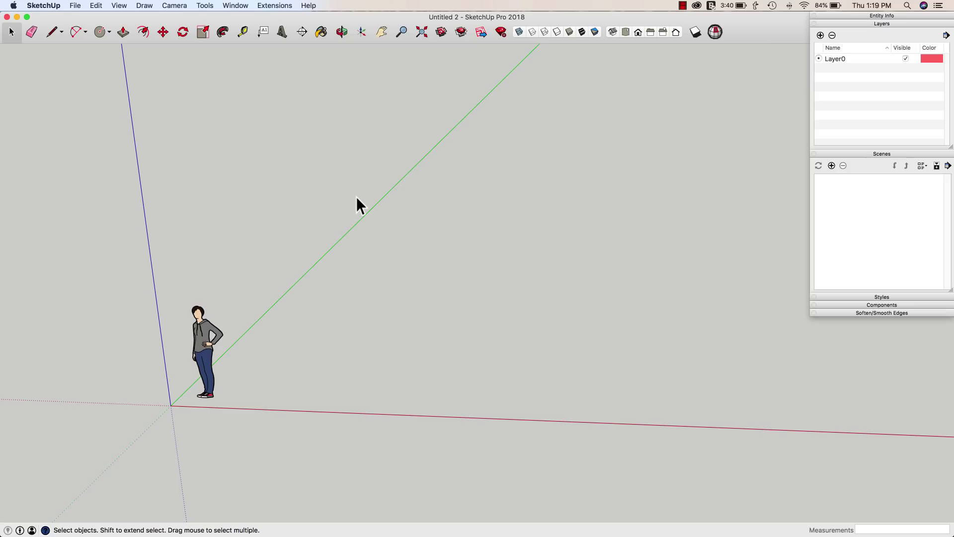
middle_drag(370, 255, 427, 258)
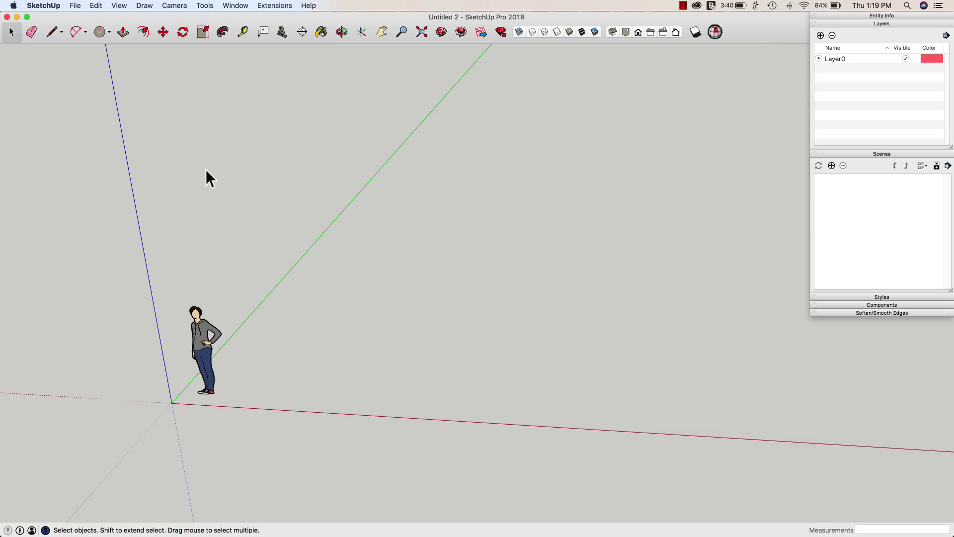
click(75, 6)
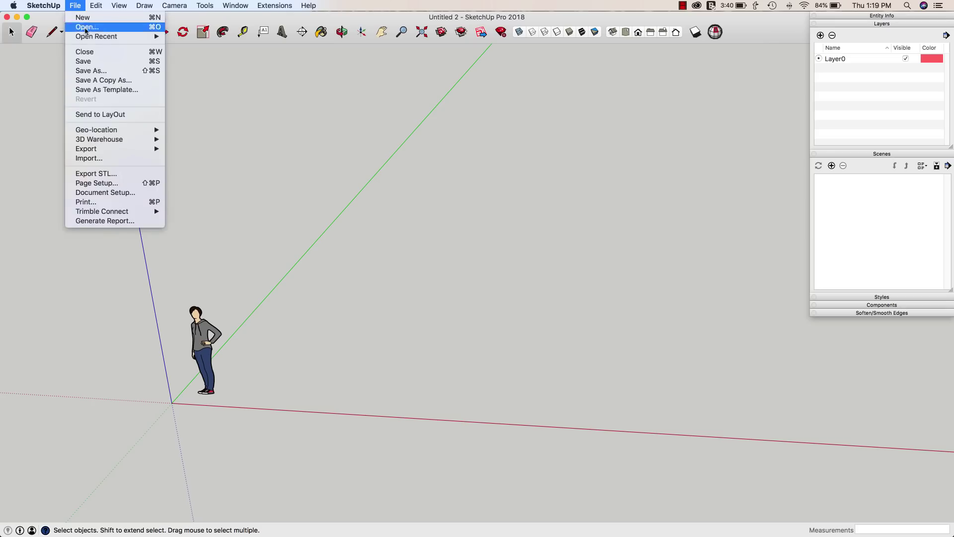
click(105, 158)
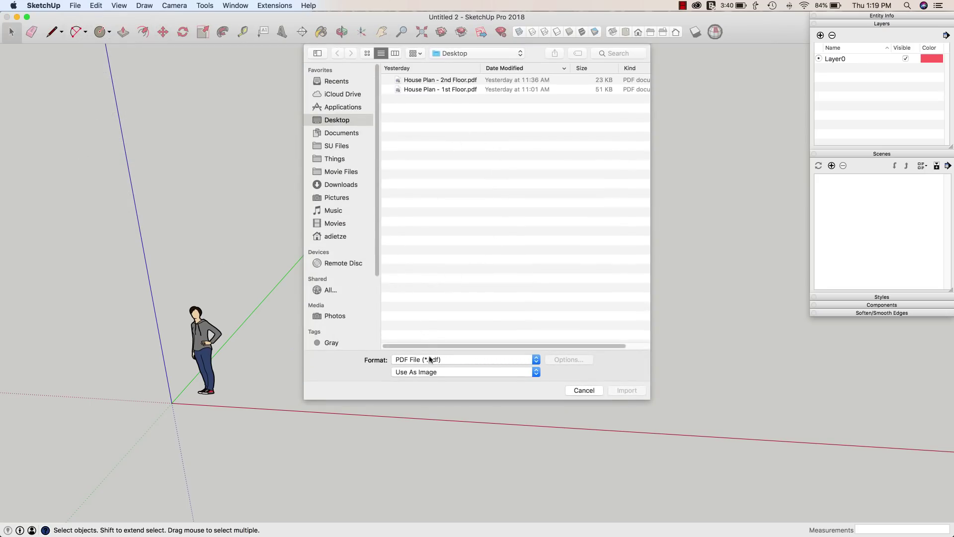
click(454, 360)
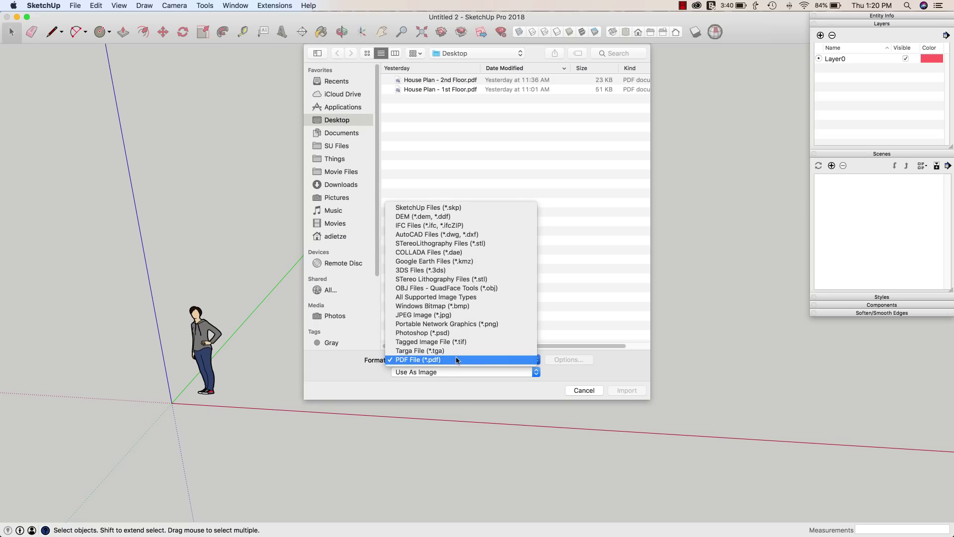
click(628, 357)
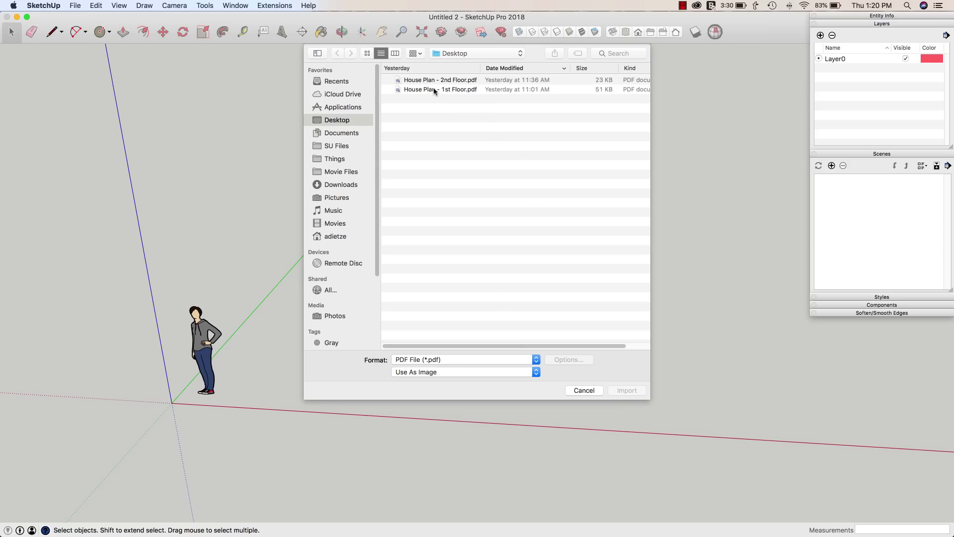
click(415, 89)
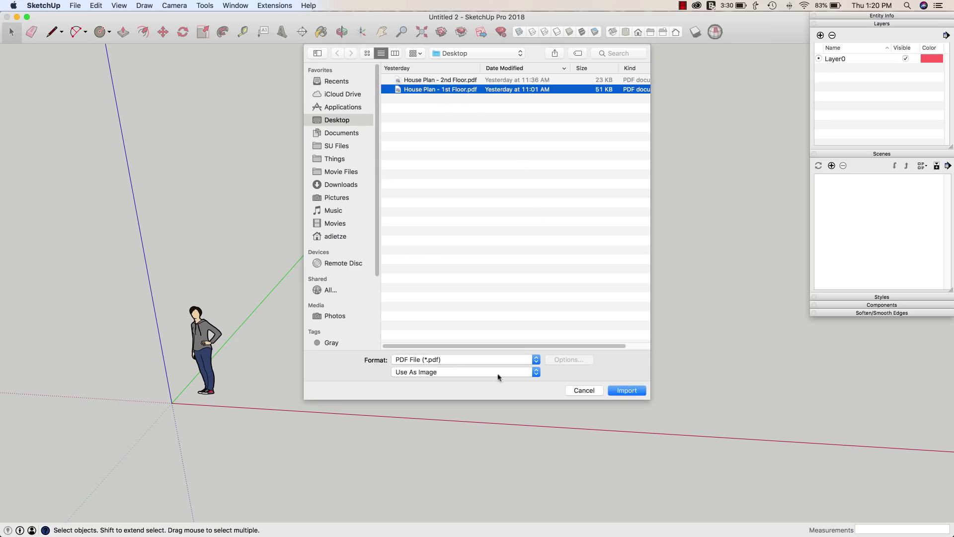
click(463, 375)
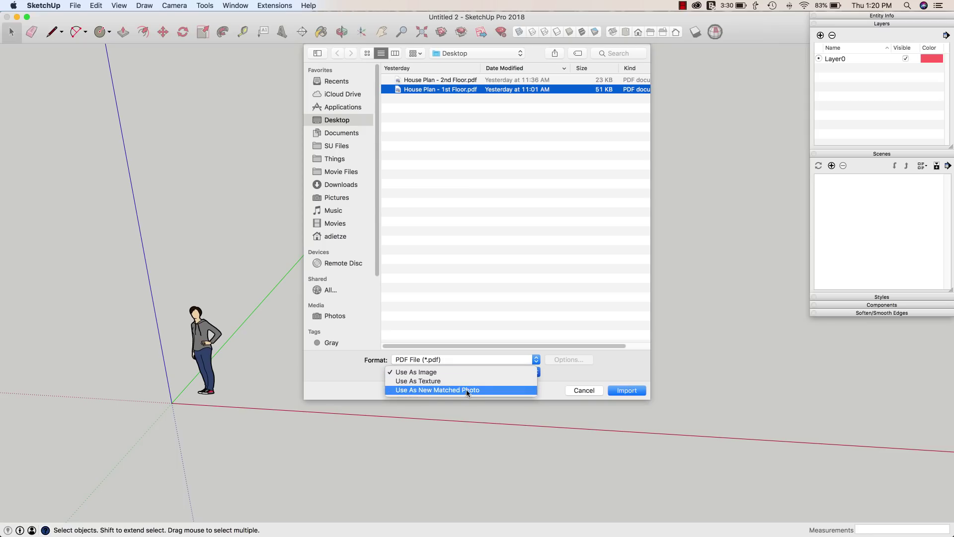
click(429, 372)
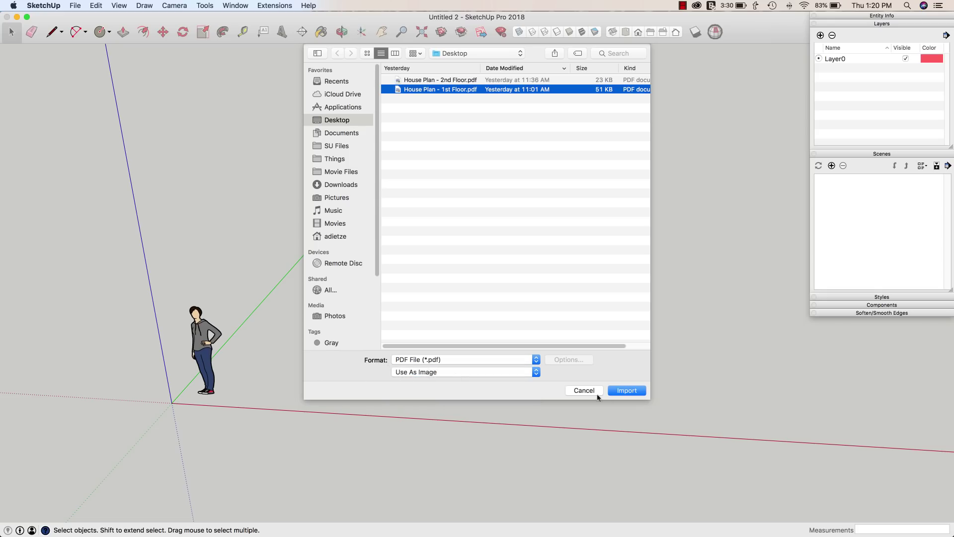
click(627, 391)
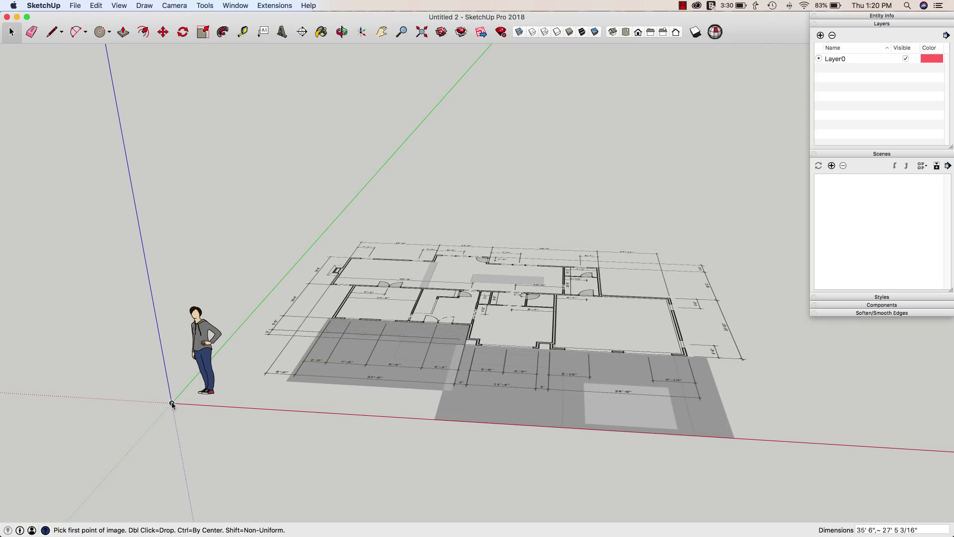
Place the plan image flat on the ground, its first corner at the origin, and set its size.
click(172, 402)
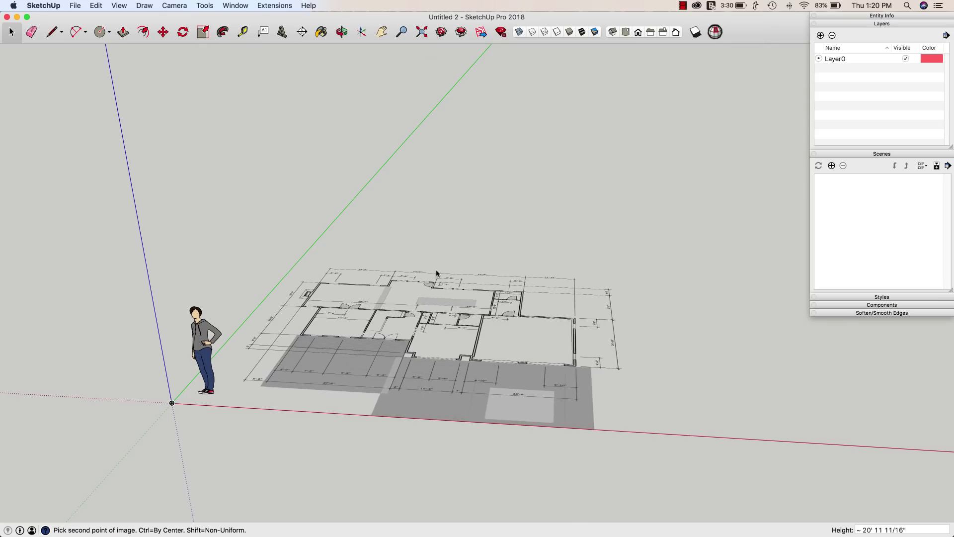
click(498, 246)
middle_drag(395, 395, 381, 359)
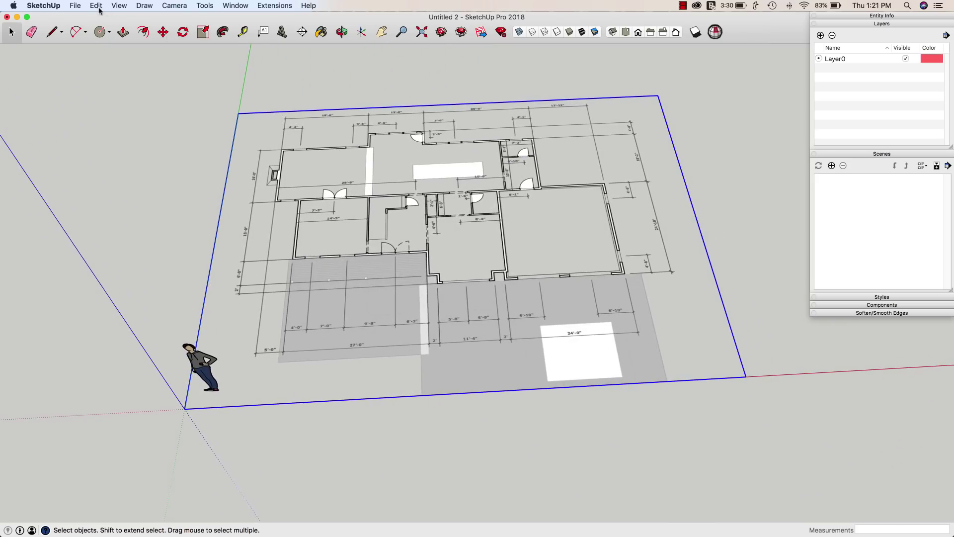
click(51, 5)
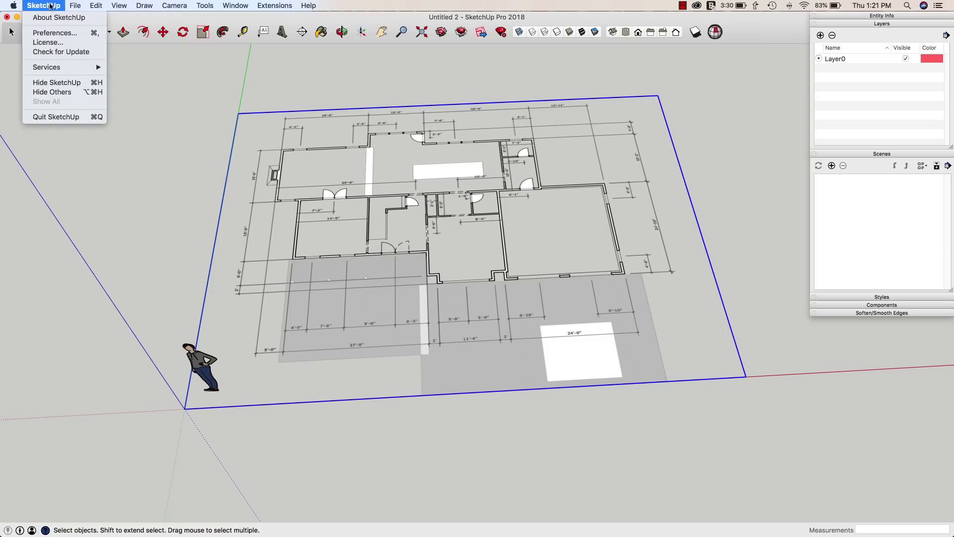
Turn on 'Use maximum texture size' in OpenGL preferences and accept the slowdown warning.
click(55, 33)
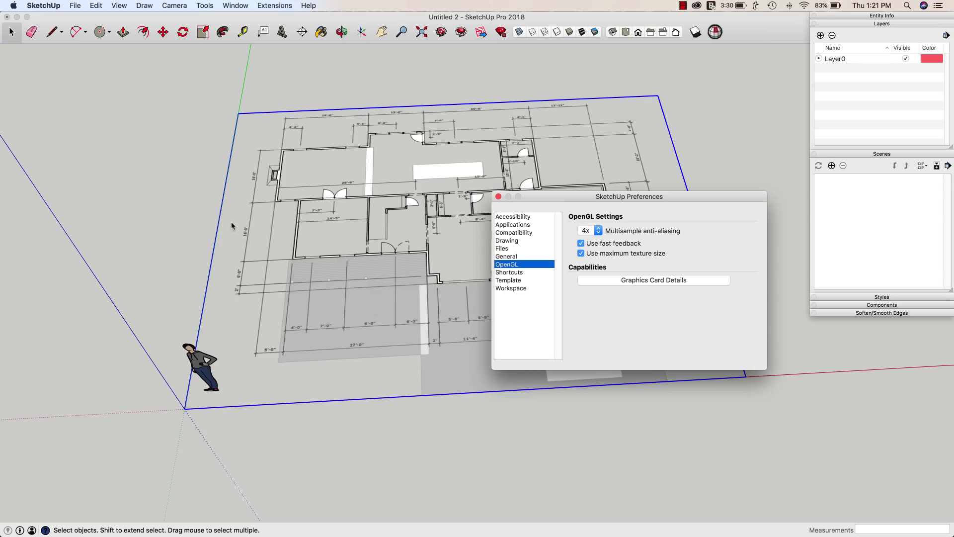
middle_drag(323, 279, 329, 350)
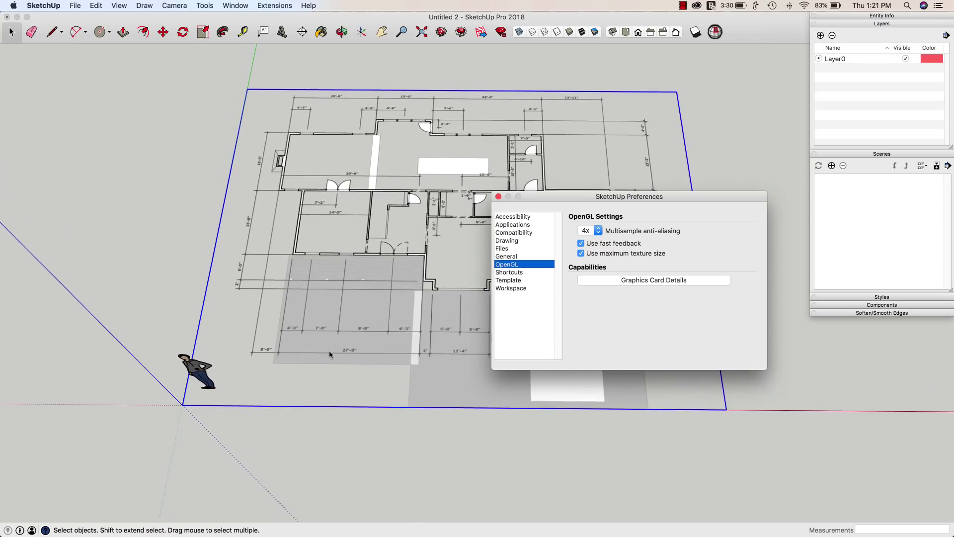
click(581, 254)
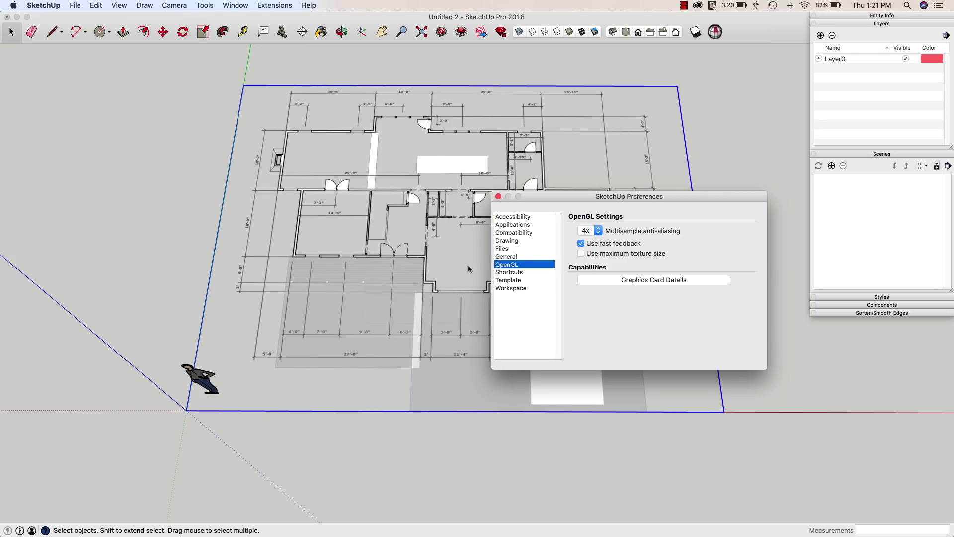
click(581, 254)
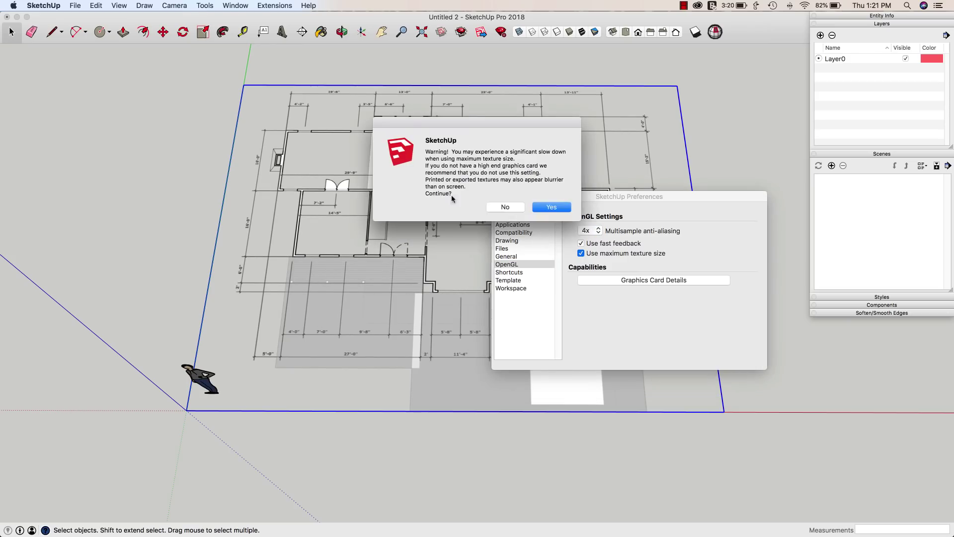
click(548, 207)
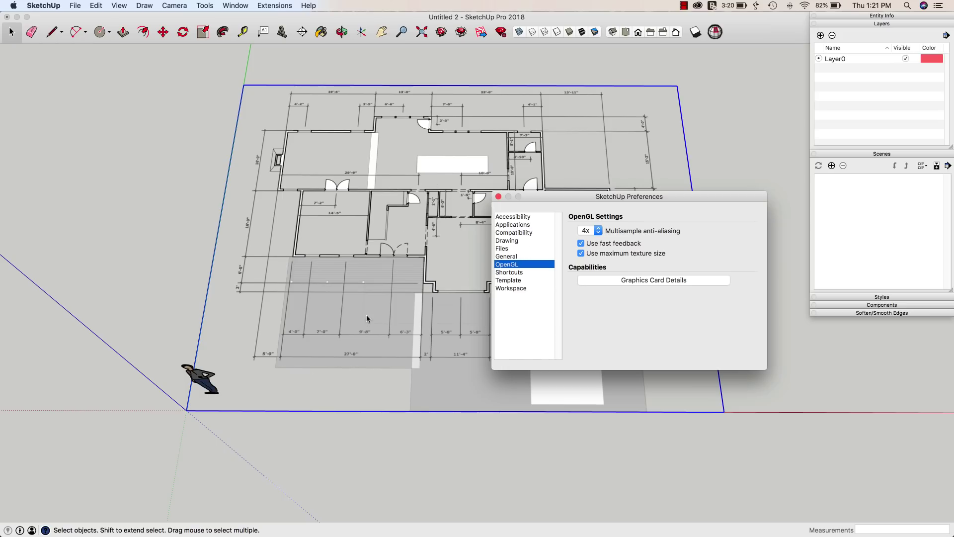
click(500, 197)
middle_drag(366, 383, 511, 314)
Orbit toward a closer top-down view of the plan's rooms and dimension lines.
middle_drag(486, 196, 407, 368)
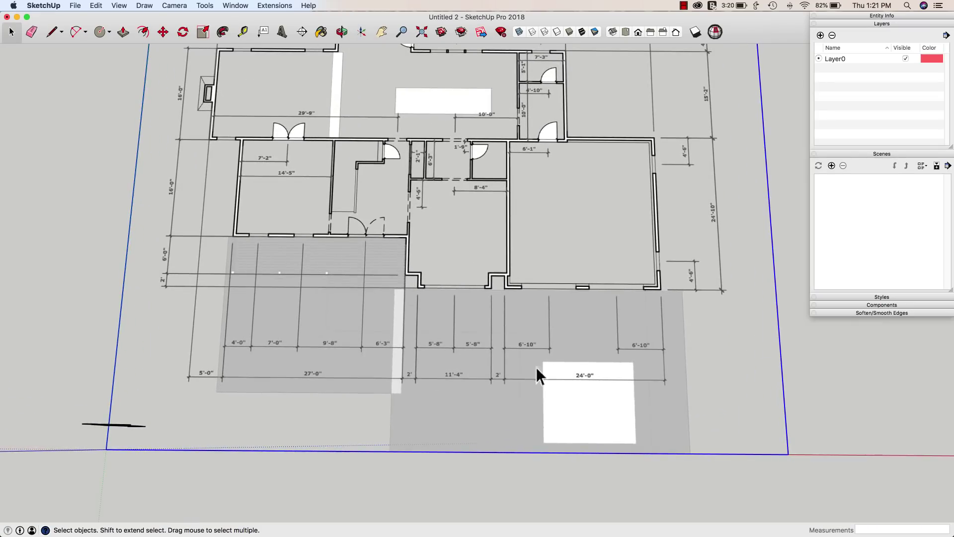
middle_drag(536, 367, 637, 425)
middle_drag(362, 397, 325, 282)
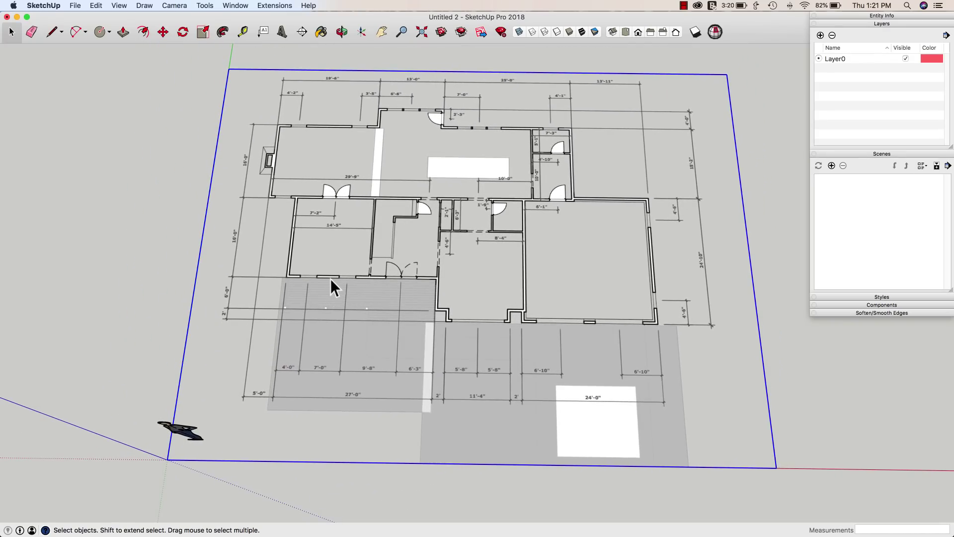
mouse_move(374, 255)
middle_down()
mouse_move(373, 270)
mouse_move(383, 267)
middle_up()
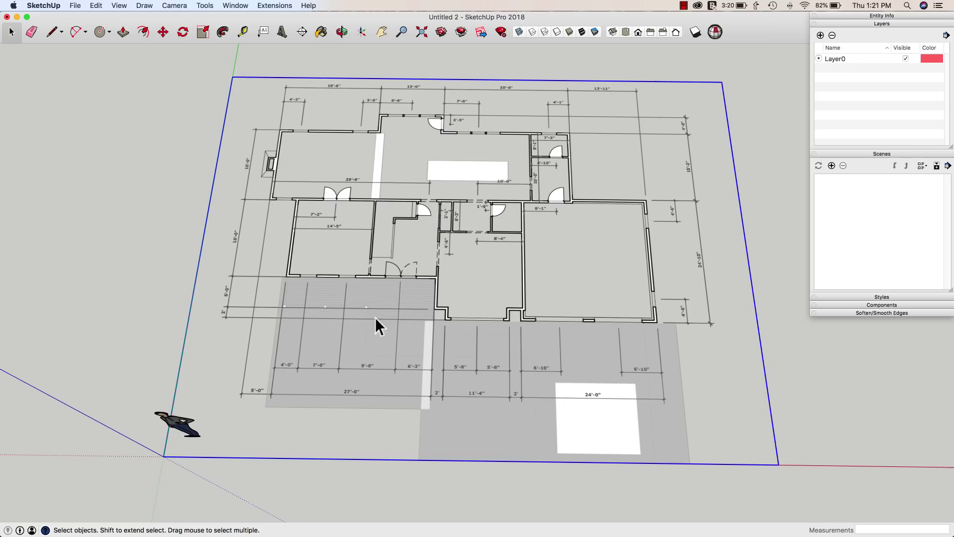
middle_drag(443, 288, 198, 75)
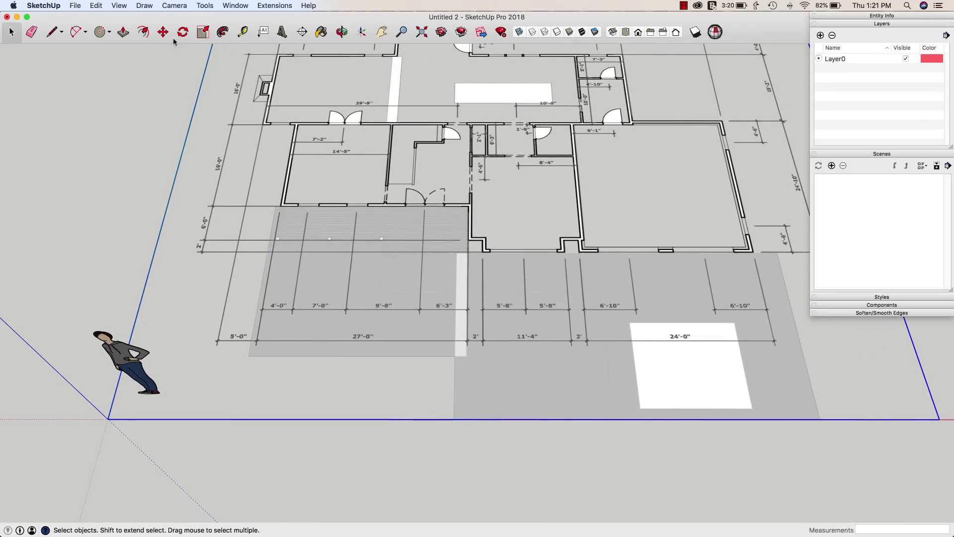
Draw a reference line across both ends of the plan's 27'-0" dimension.
click(52, 32)
scroll(316, 387, up, 5)
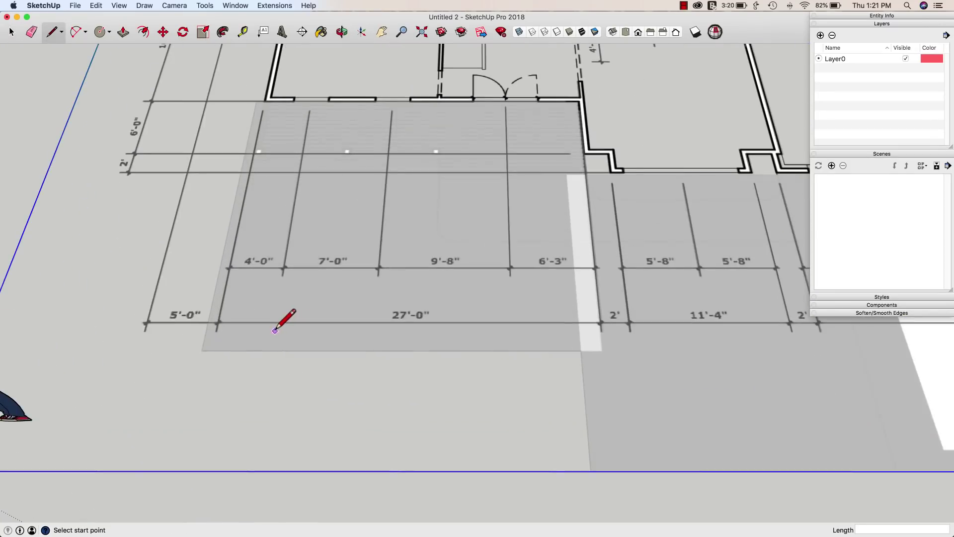
scroll(423, 338, down, 1)
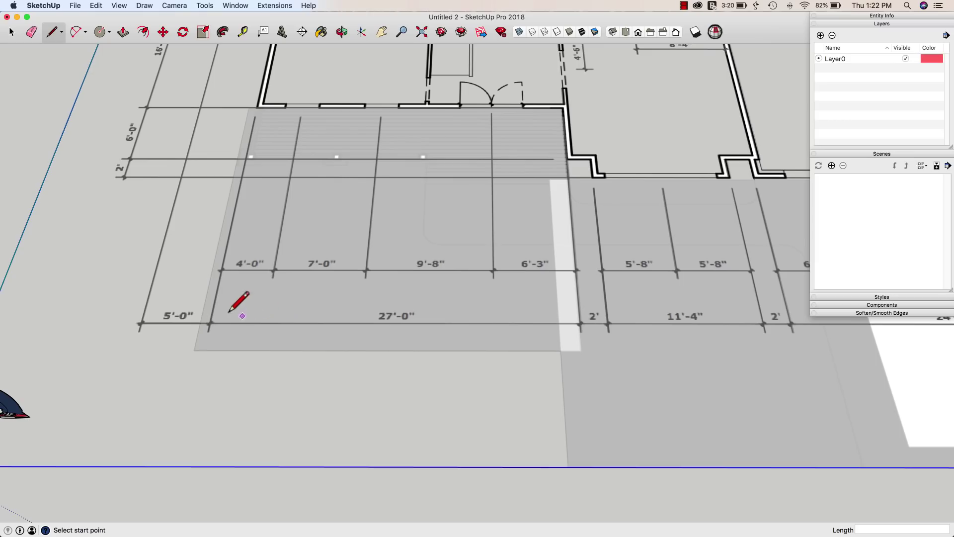
click(210, 323)
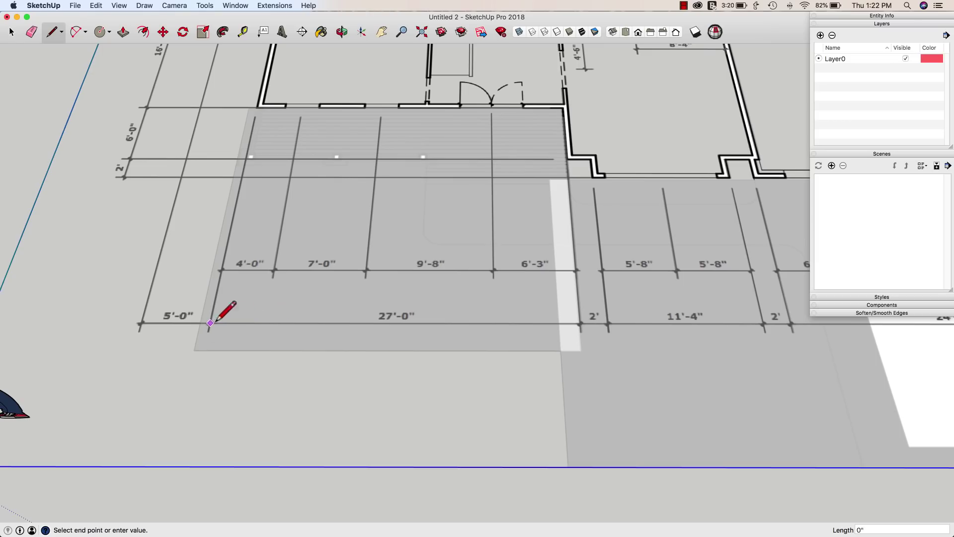
click(580, 322)
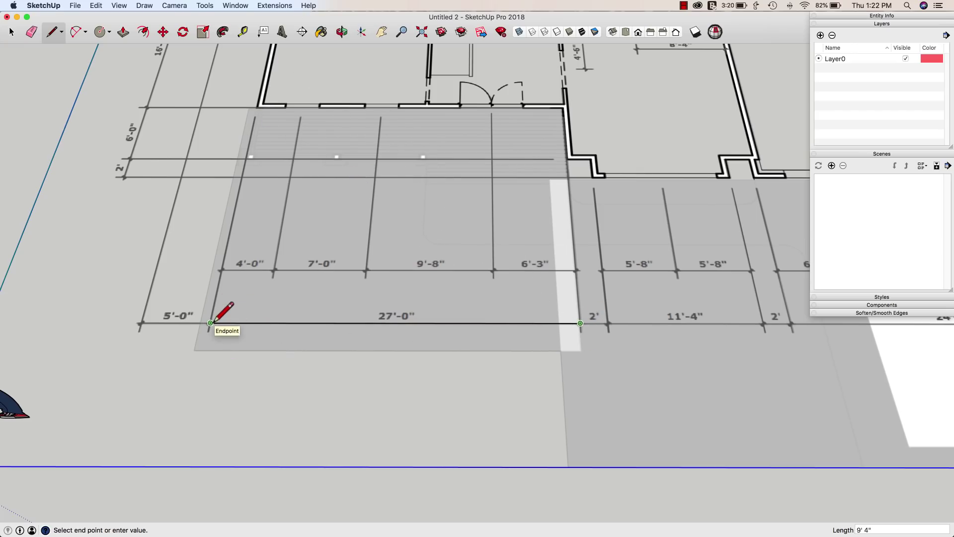
click(242, 32)
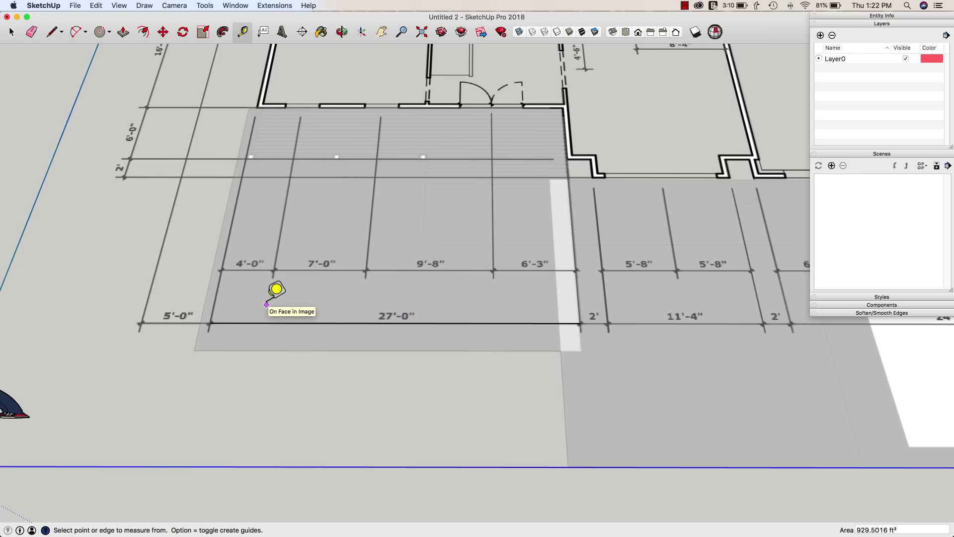
Tape-measure the reference line, set it to 27', resize the model, and re-measure to verify.
click(210, 324)
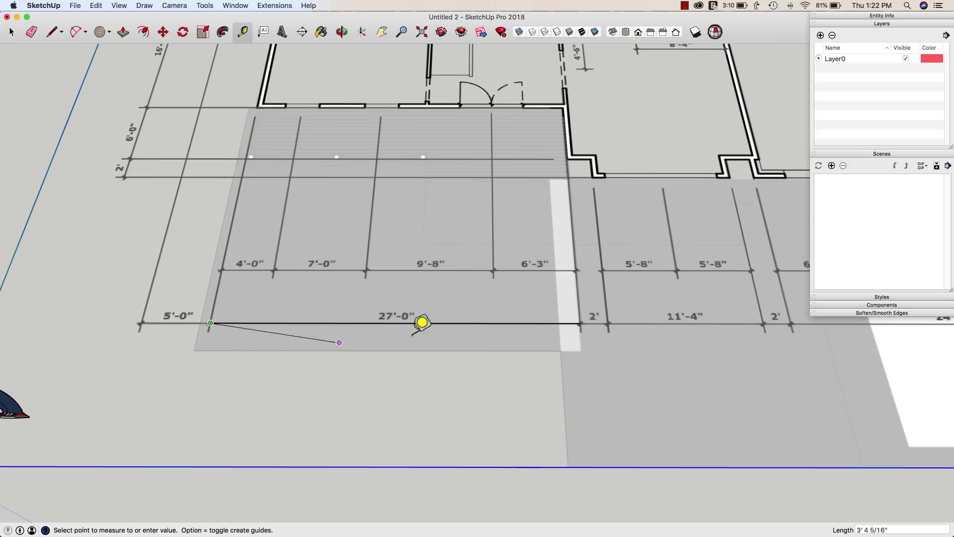
click(581, 323)
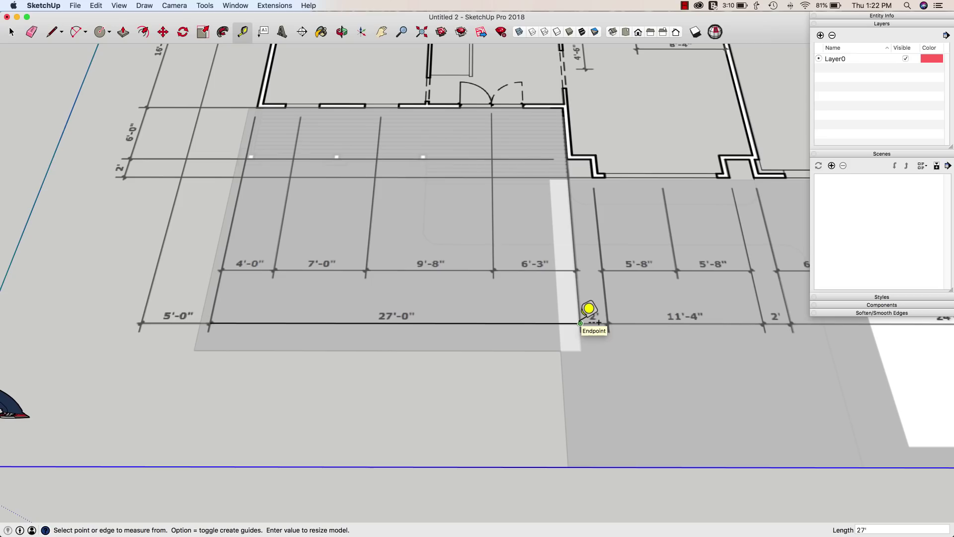
key(Return)
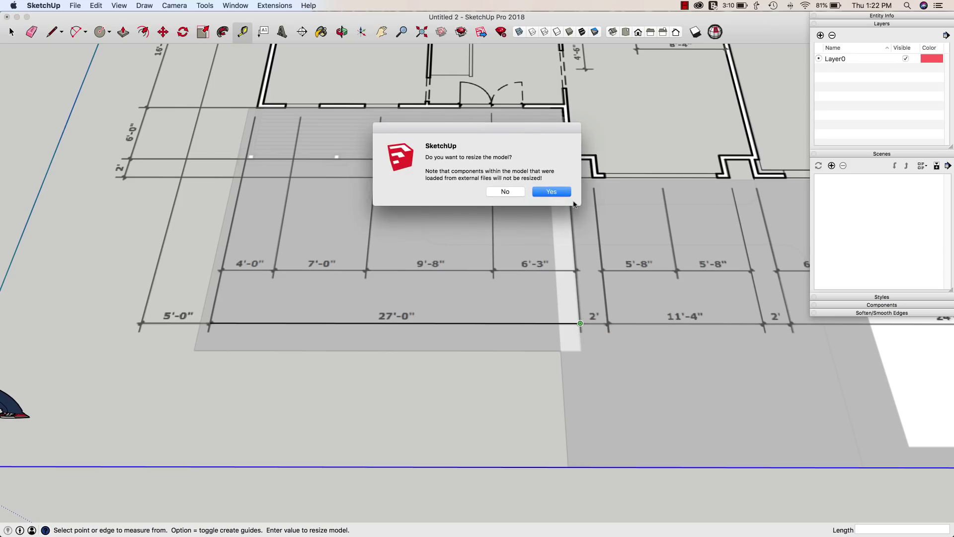
click(561, 192)
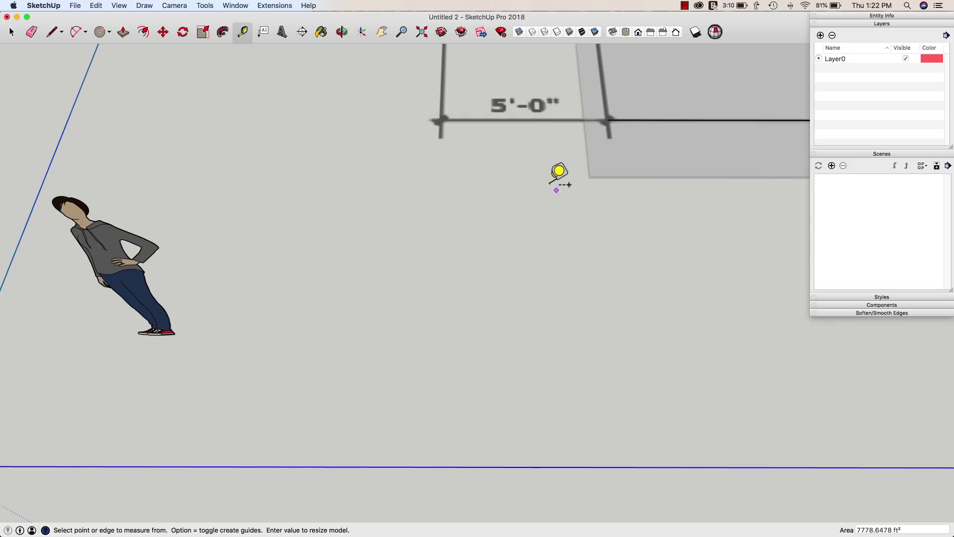
scroll(503, 175, down, 10)
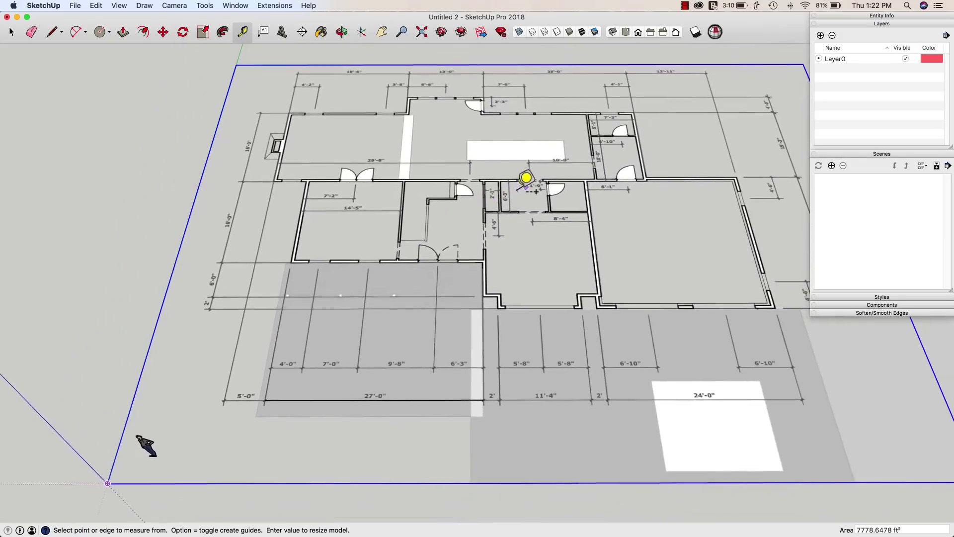
scroll(372, 392, up, 2)
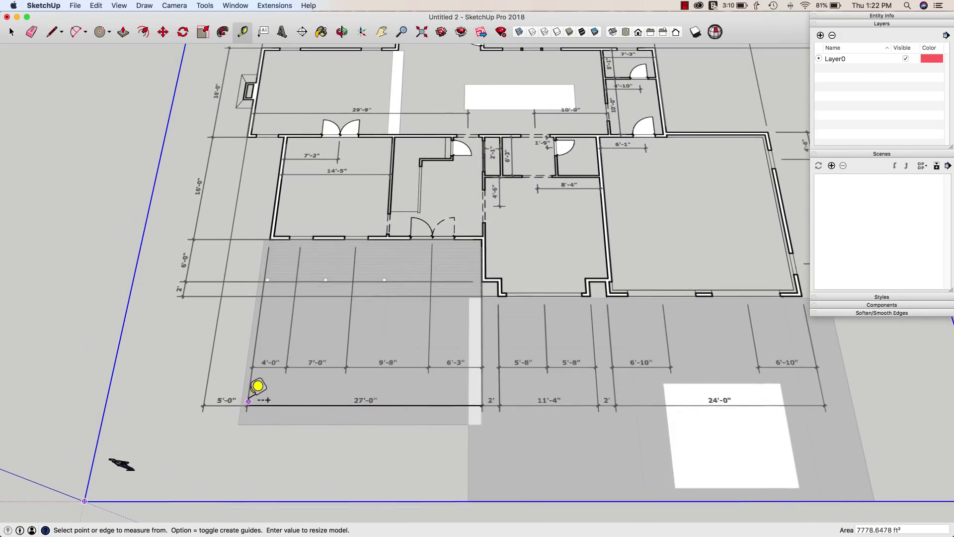
click(247, 405)
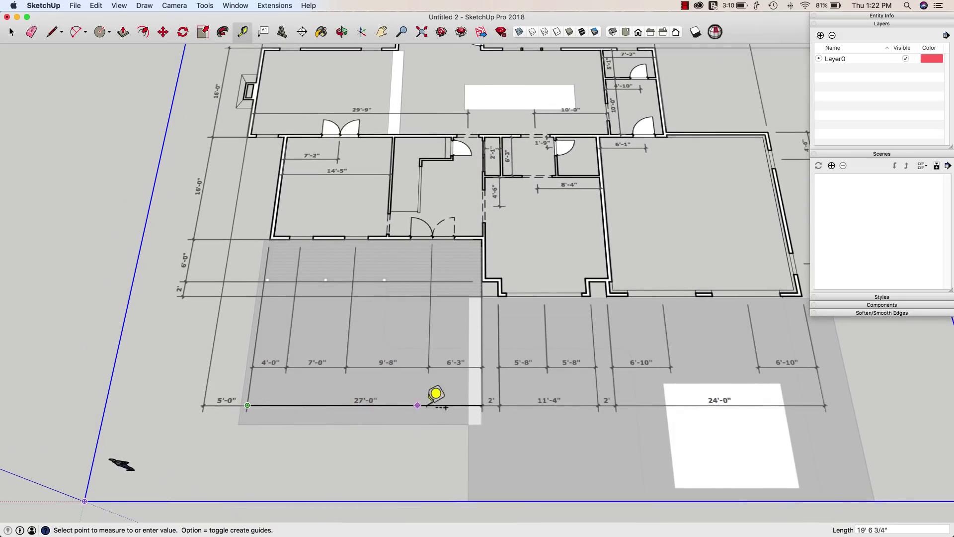
click(482, 405)
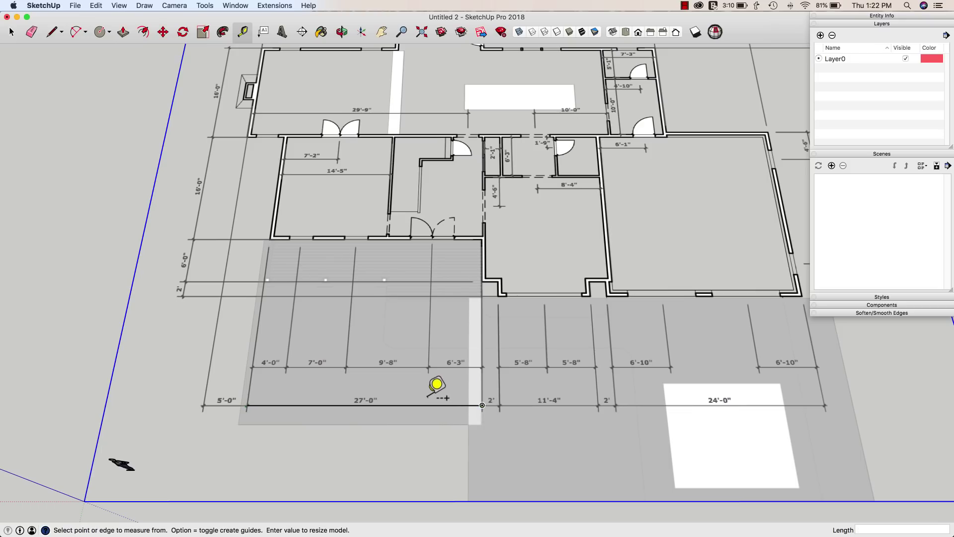
key(space)
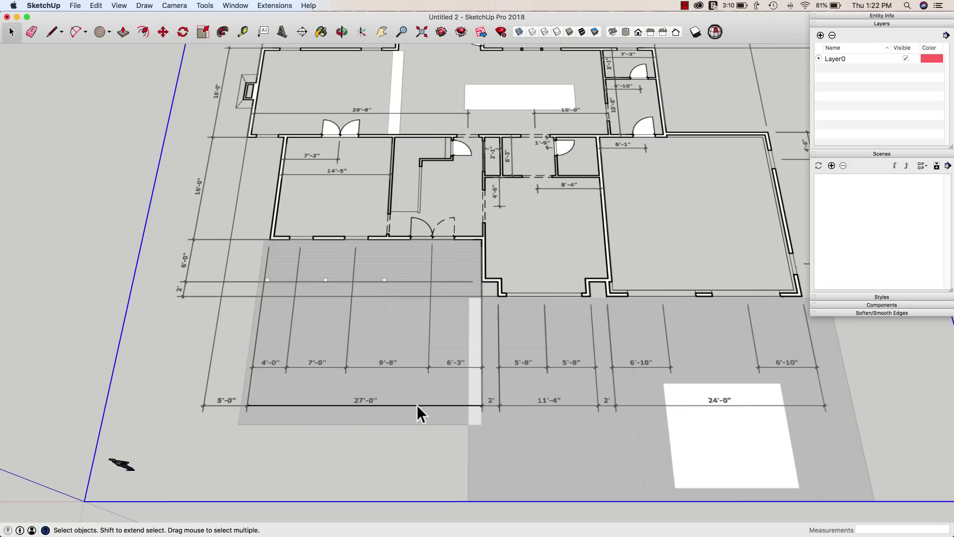
Switch to Top view and back to perspective, then orbit to frame the whole rescaled plan.
click(417, 405)
click(421, 404)
key(super+2)
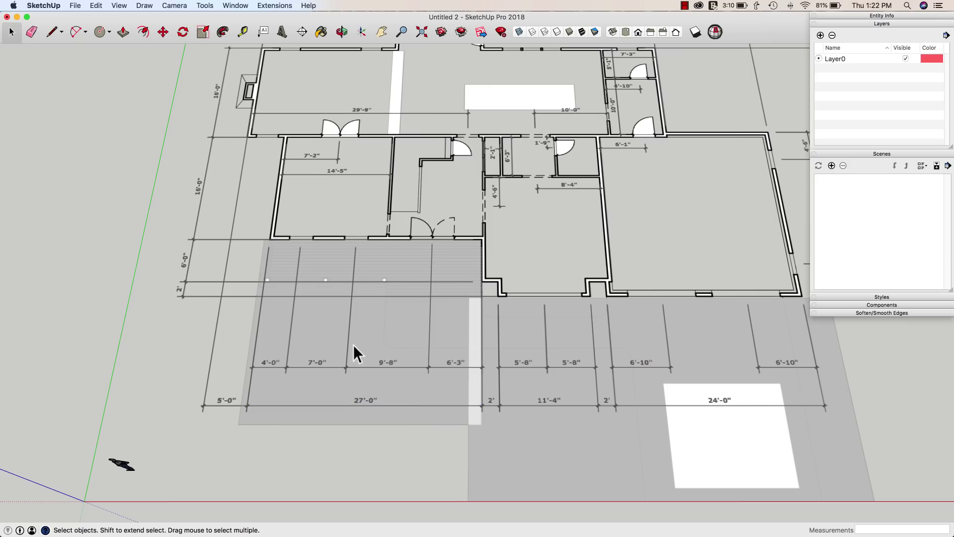
key(super+z)
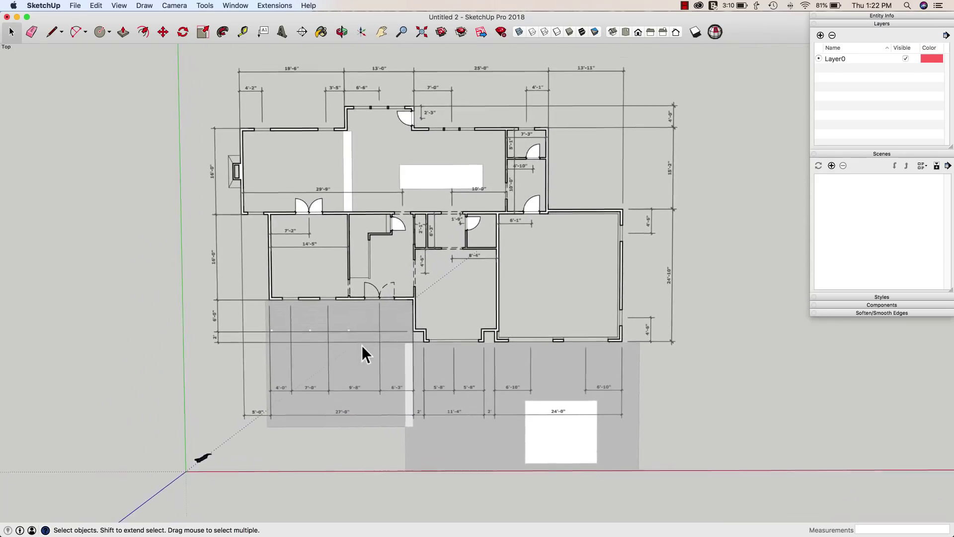
middle_drag(438, 296, 347, 351)
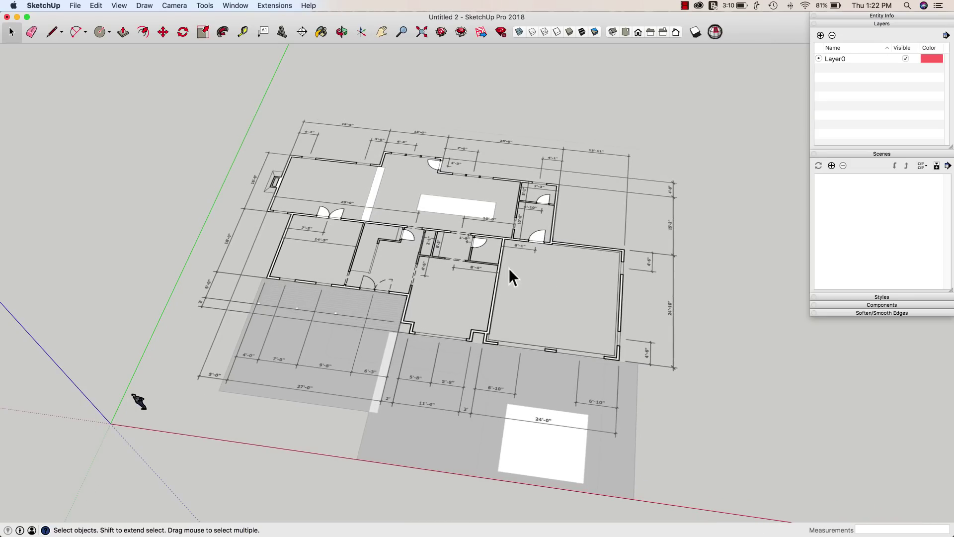
middle_drag(509, 267, 487, 255)
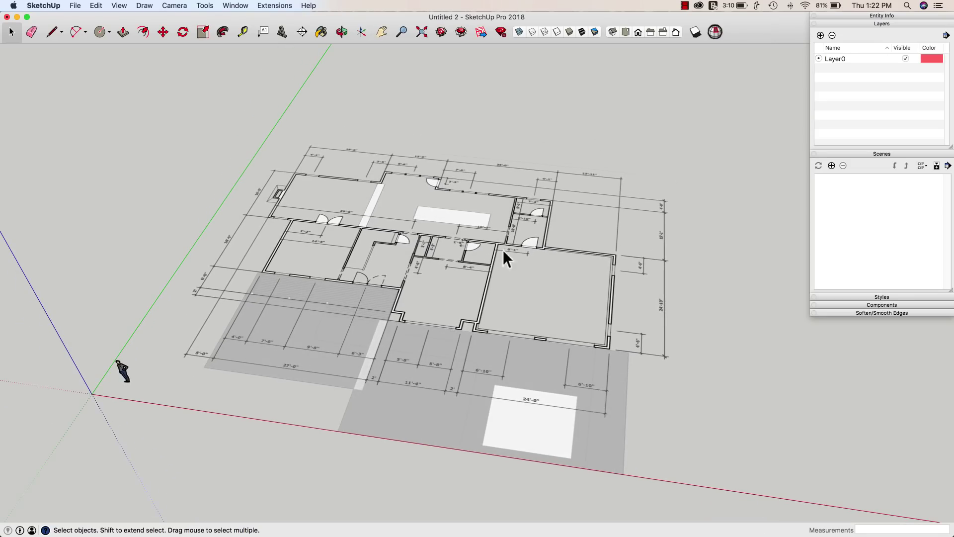
Add a new layer named '1st Floor - Exterior Walls'.
click(821, 35)
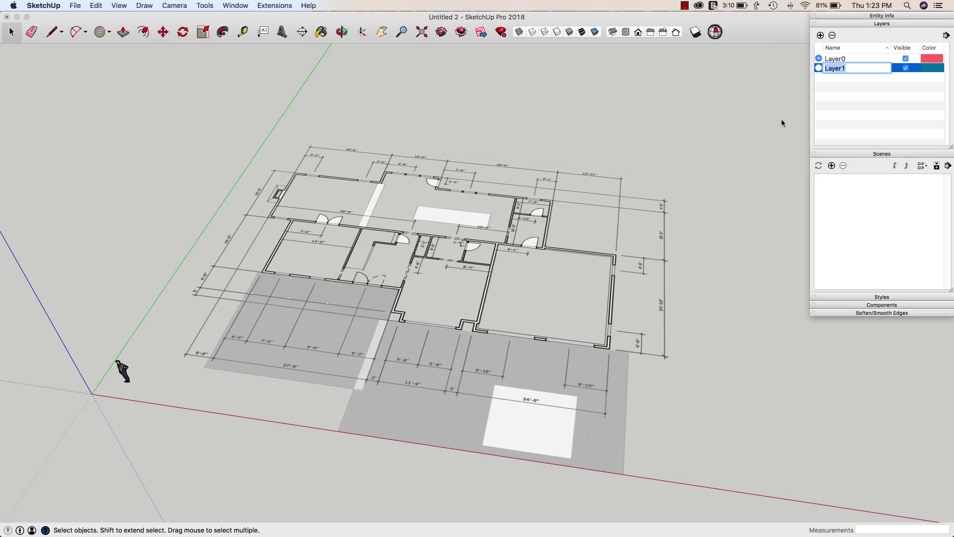
text(1st)
key(BackSpace)
text(rior Walls)
key(Return)
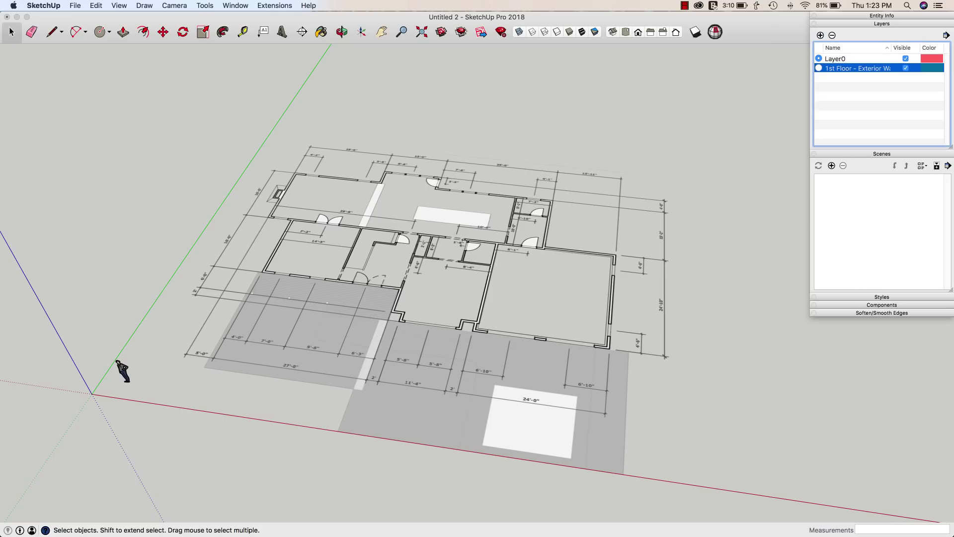
Add a second layer named '1st Floor - Interior Walls'.
click(820, 35)
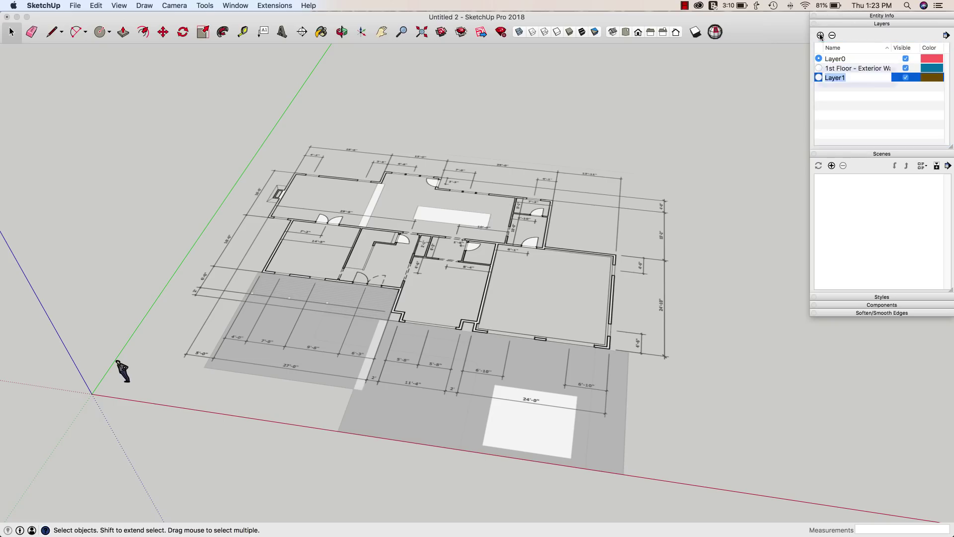
text(1st Flo)
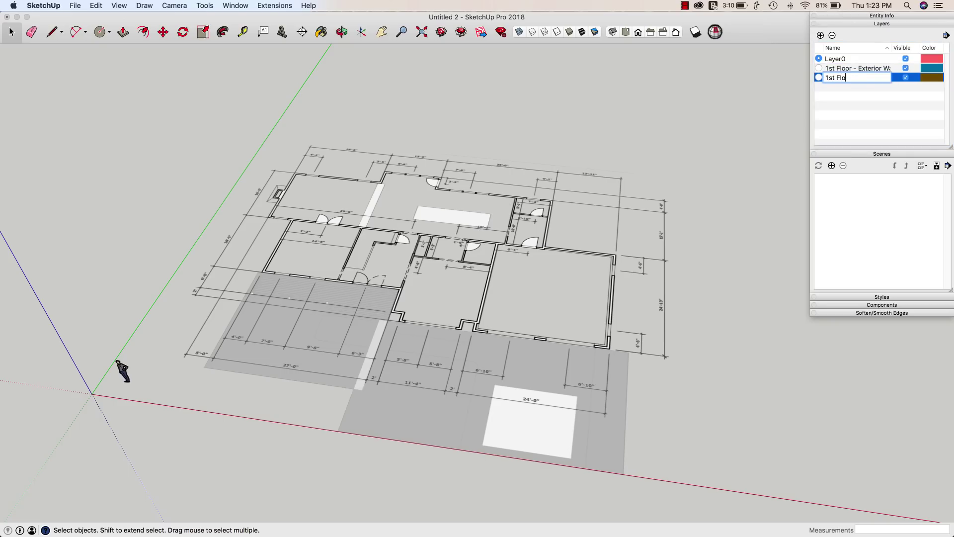
text(or - Interior Walls)
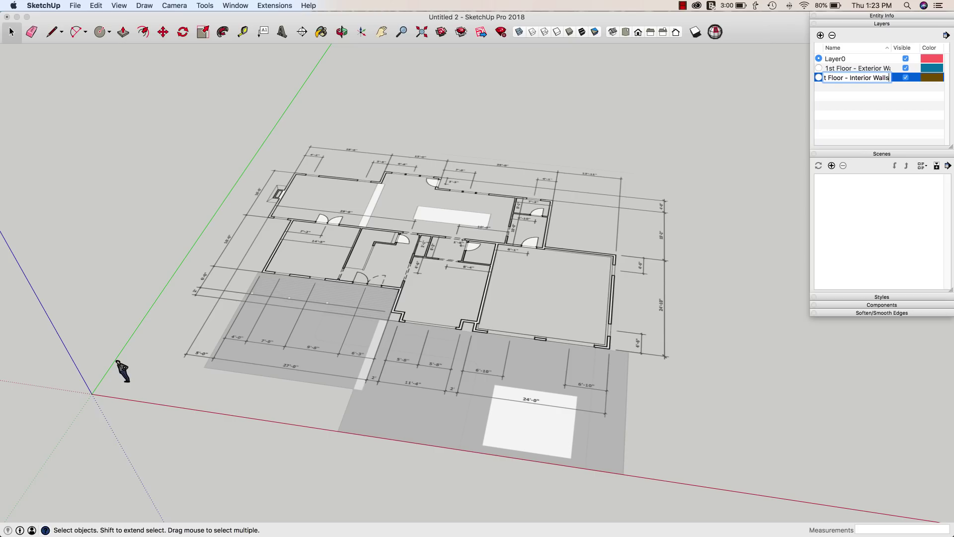
click(853, 109)
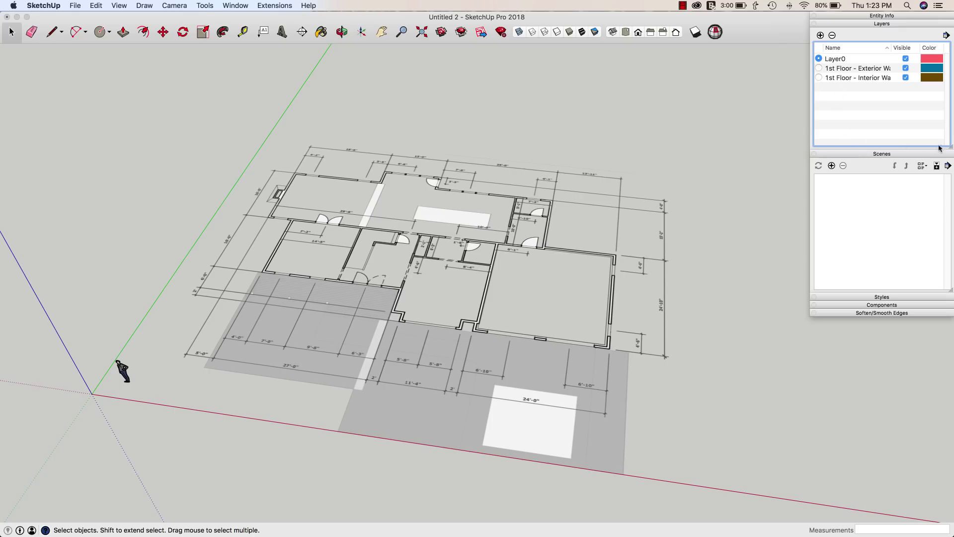
Enlarge the Layers list and shift the tray left so all three layers show.
drag(952, 148, 951, 232)
drag(874, 15, 821, 16)
drag(898, 237, 951, 260)
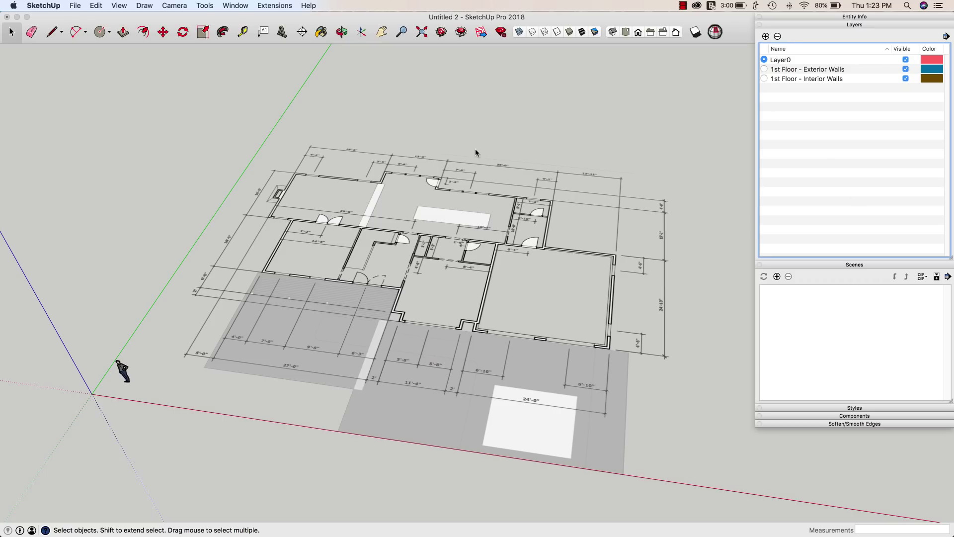
click(74, 6)
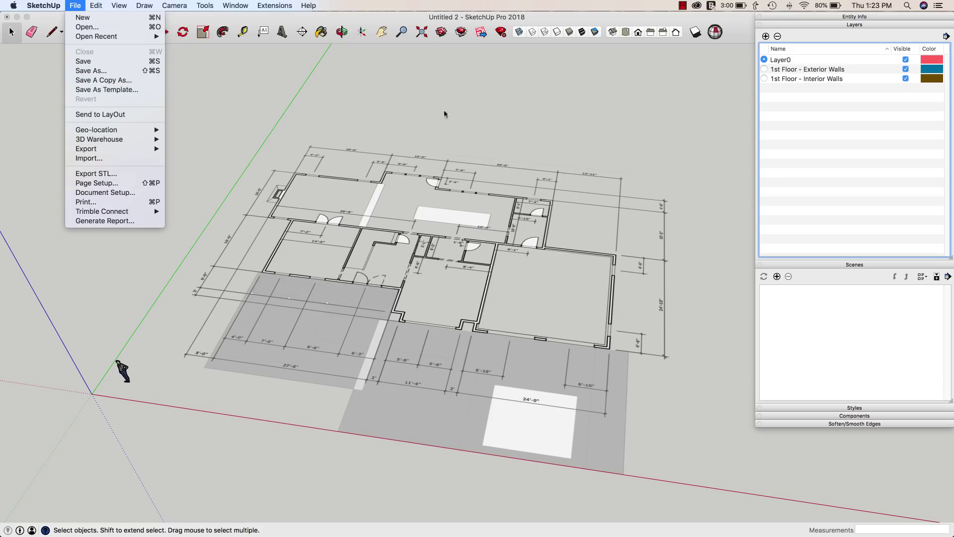
click(373, 124)
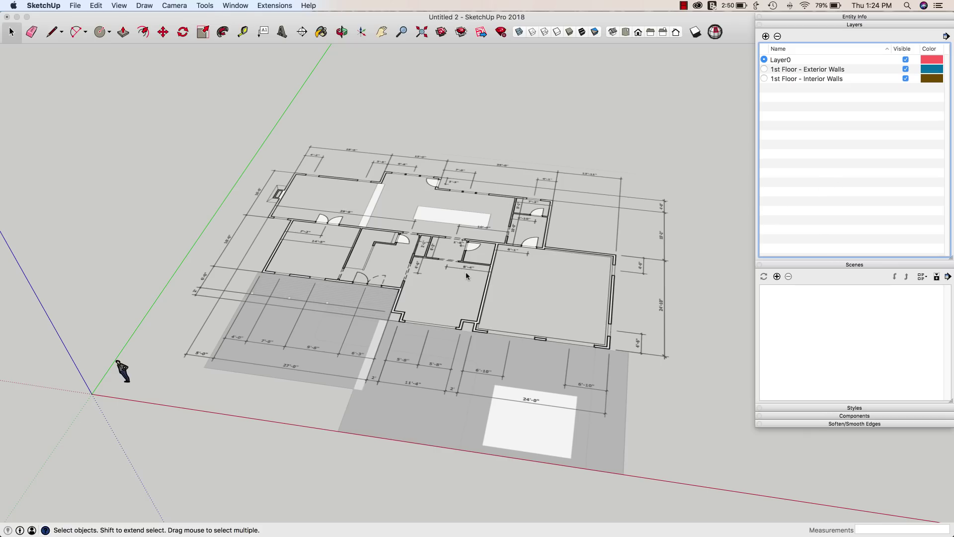
Orbit to a top-down view and zoom in on the wall jog corner along the lower wall.
scroll(361, 252, up, 1)
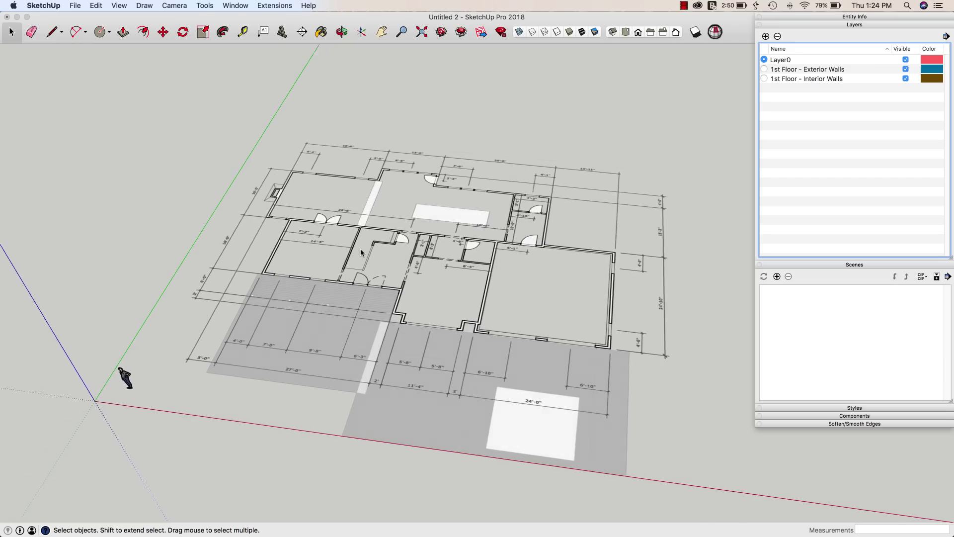
middle_drag(361, 252, 256, 416)
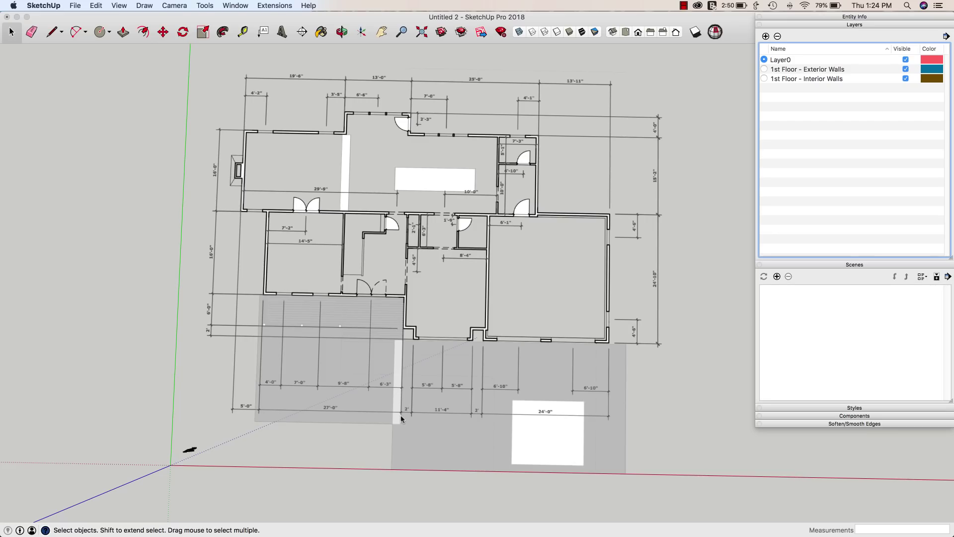
scroll(307, 407, up, 2)
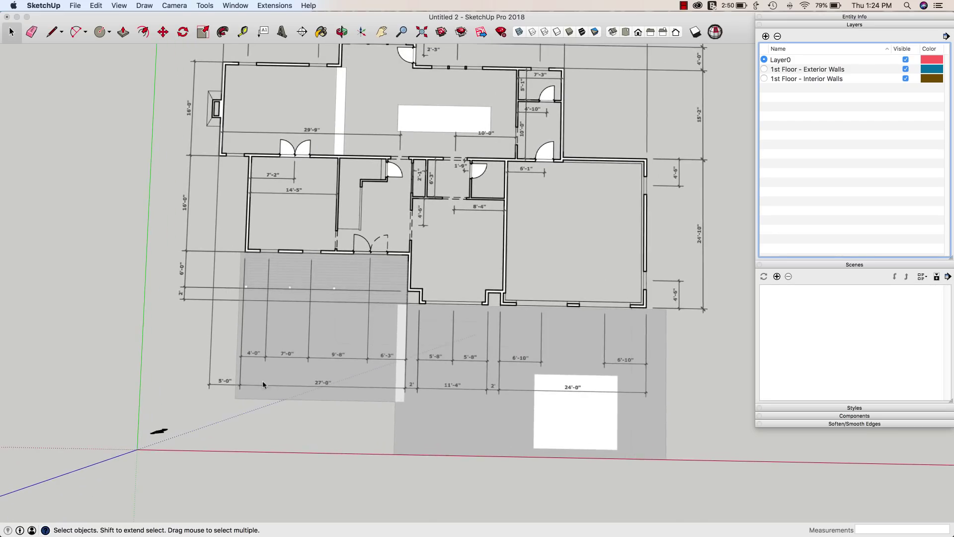
scroll(254, 380, up, 4)
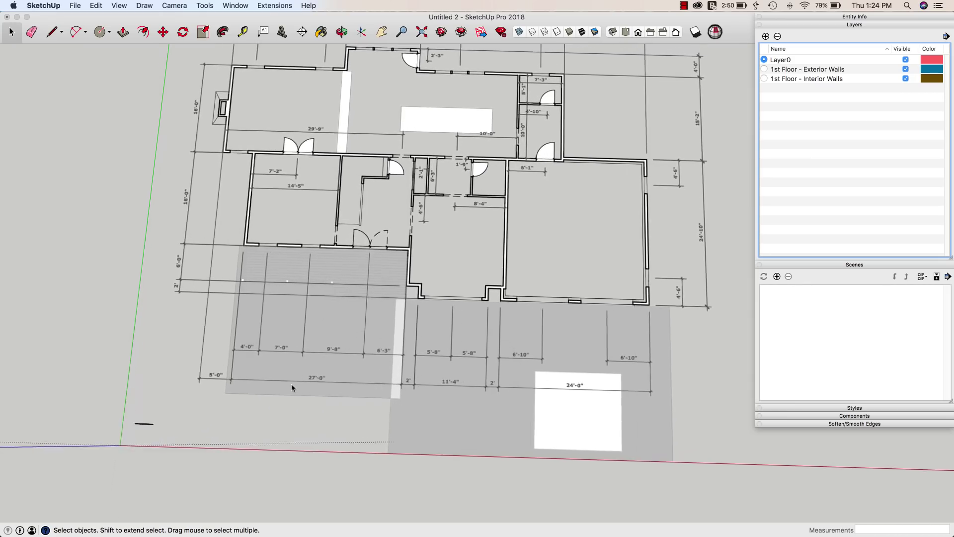
middle_drag(308, 381, 370, 392)
scroll(370, 392, up, 3)
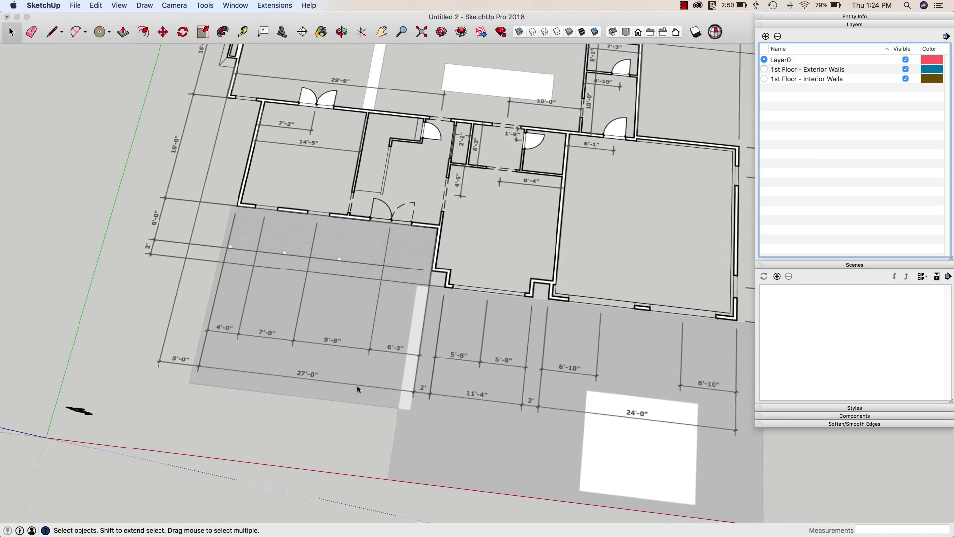
middle_drag(287, 372, 391, 406)
middle_drag(532, 127, 262, 329)
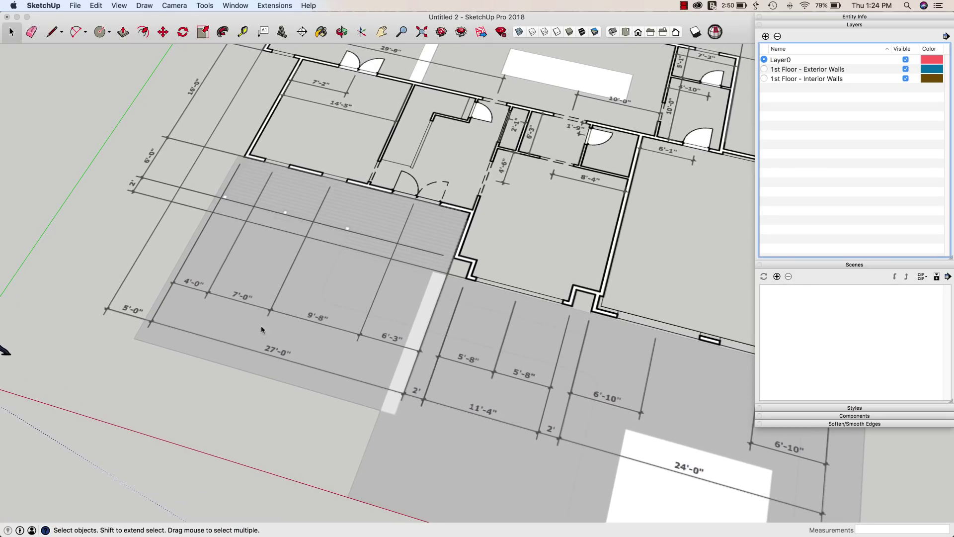
scroll(490, 404, down, 5)
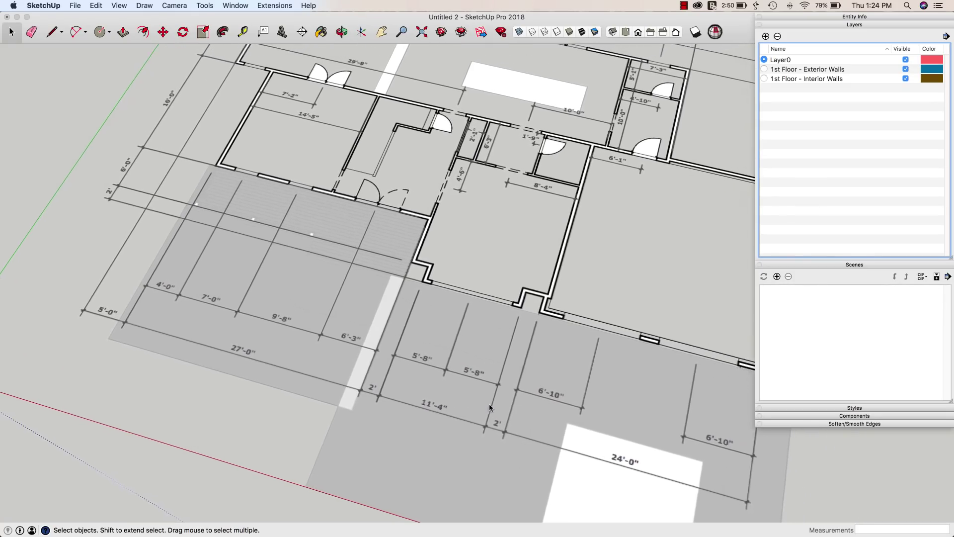
scroll(489, 404, down, 5)
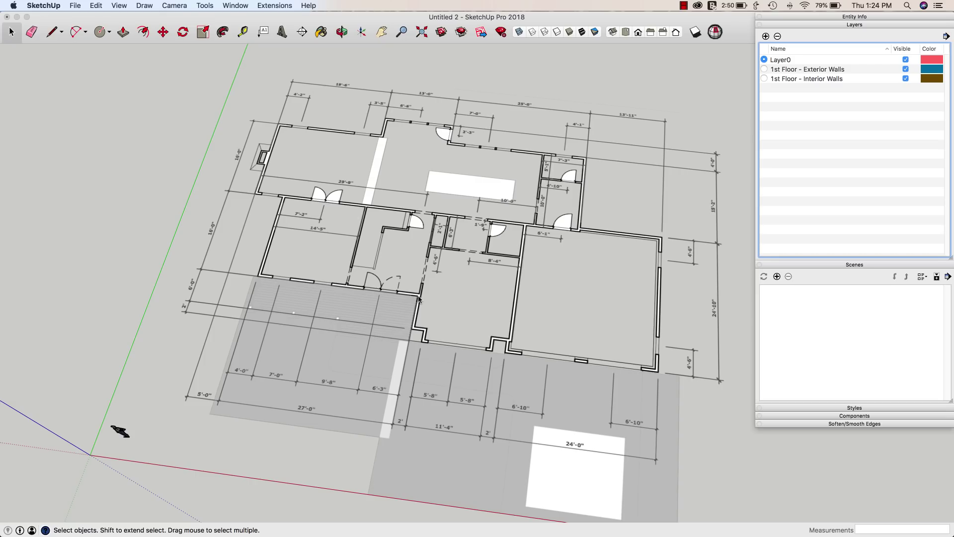
middle_drag(419, 298, 423, 308)
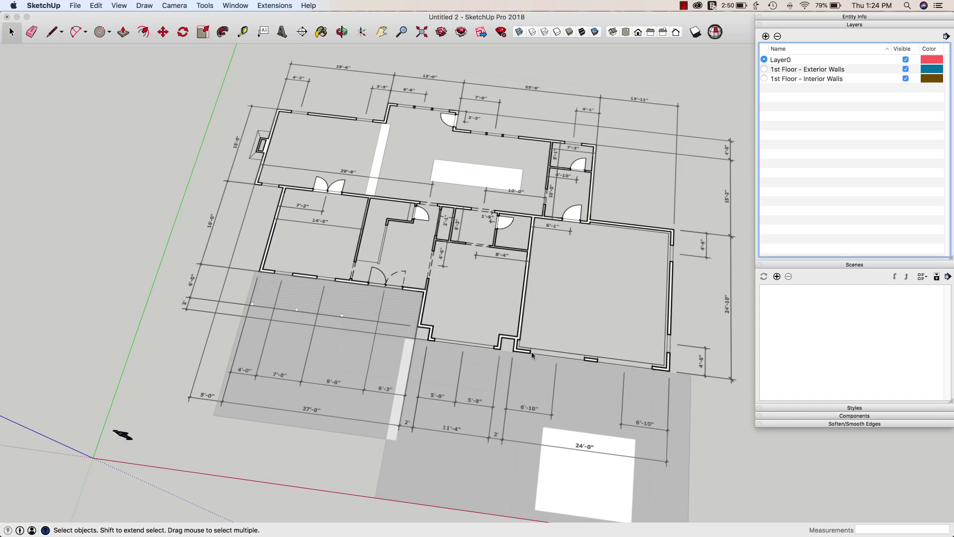
scroll(503, 348, up, 10)
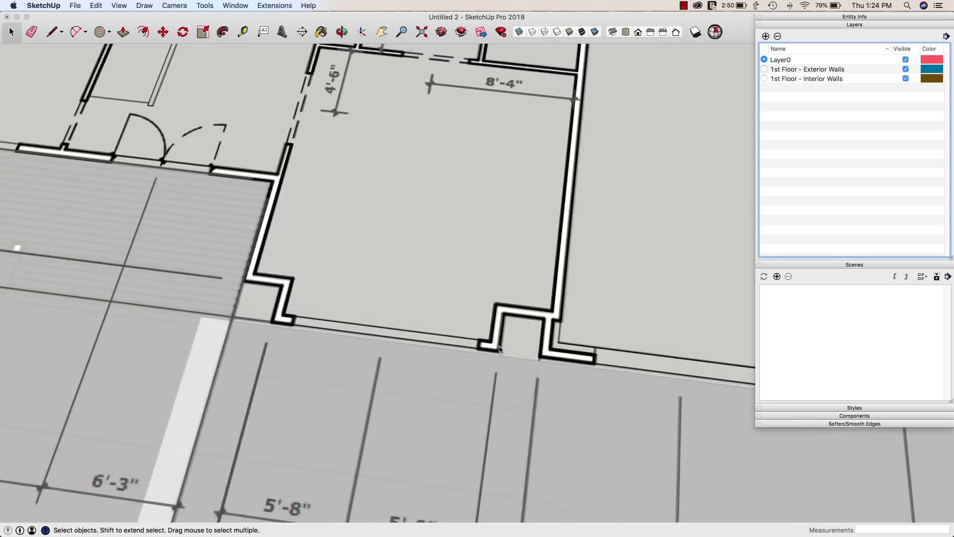
scroll(499, 352, up, 6)
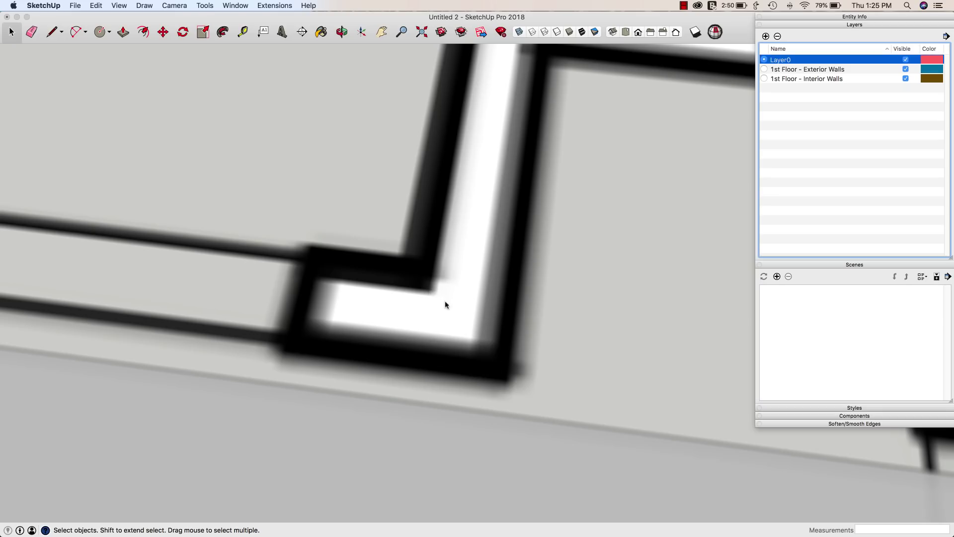
Test the wall thickness with two Line tool starts, outer edge and inner corner, cancelling each.
click(539, 22)
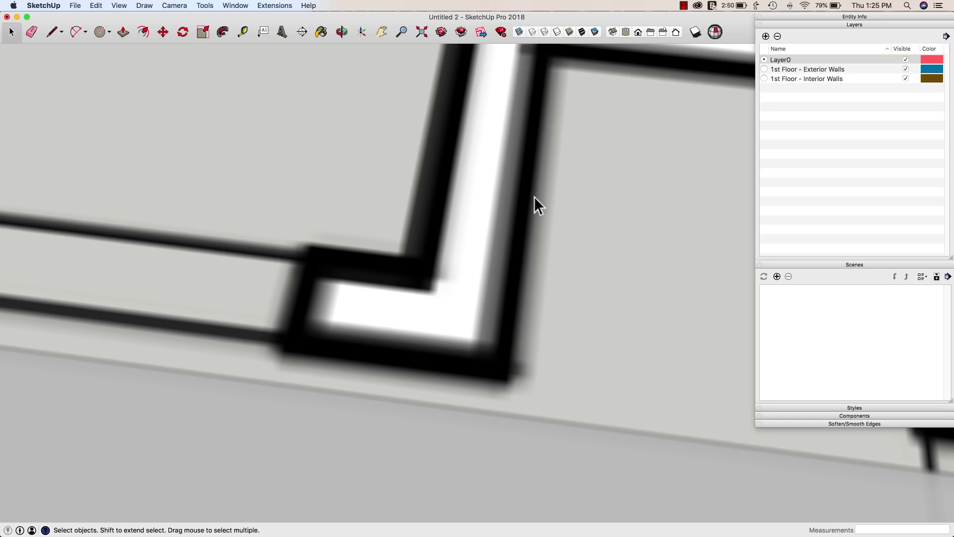
key(l)
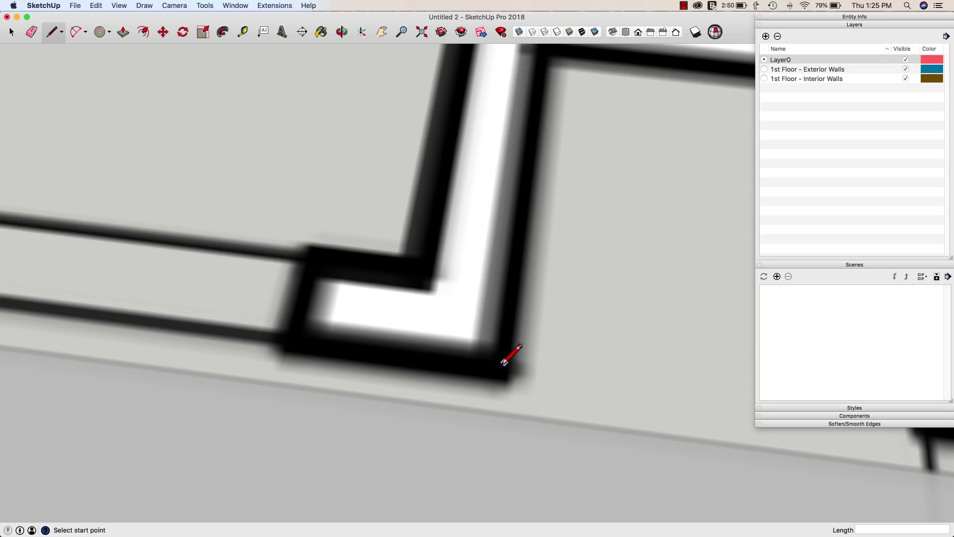
click(378, 333)
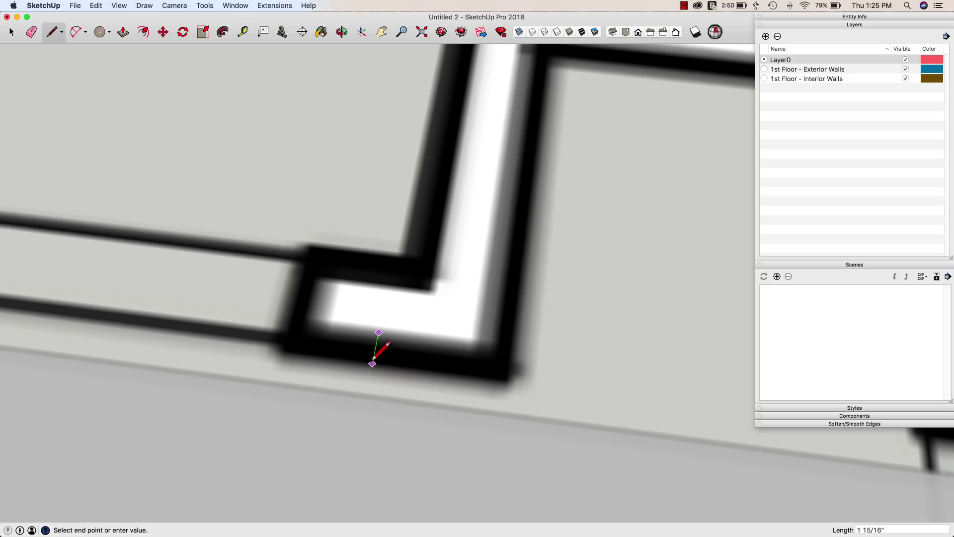
key(Escape)
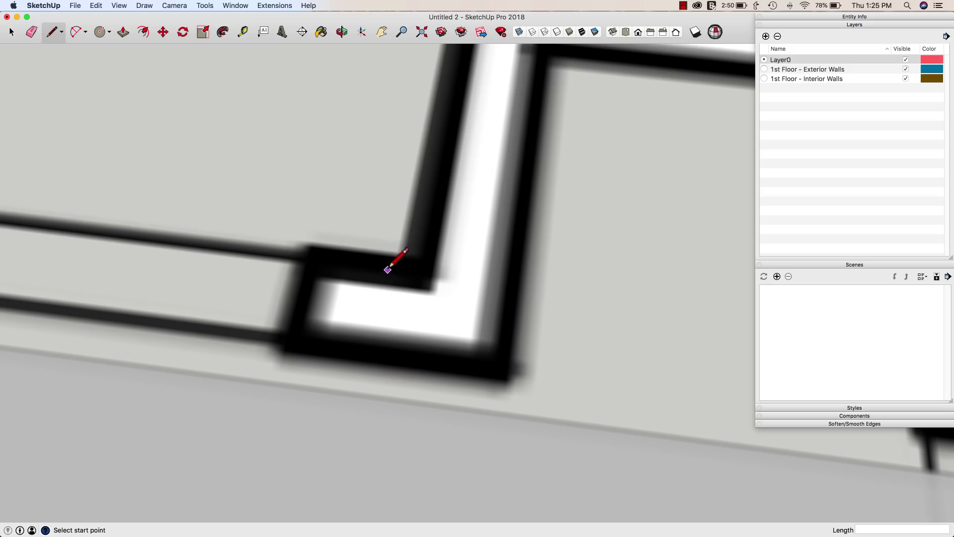
click(388, 269)
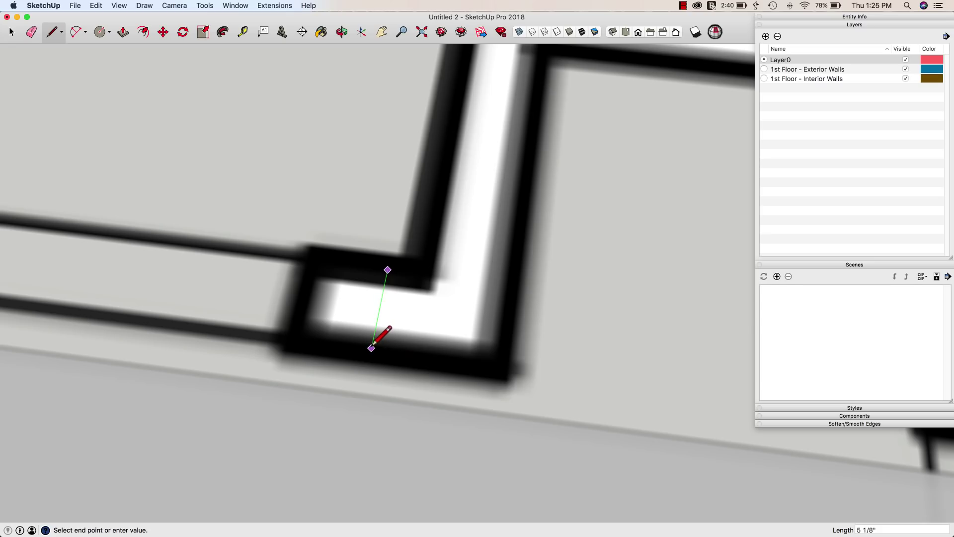
key(Escape)
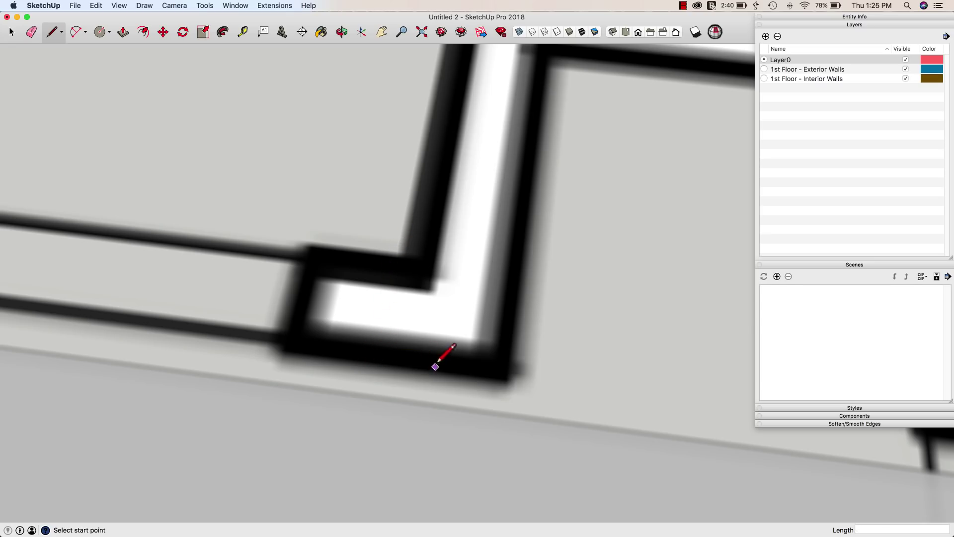
Zoom out to the whole first-floor plan and orbit it into a tilted perspective.
scroll(436, 367, down, 8)
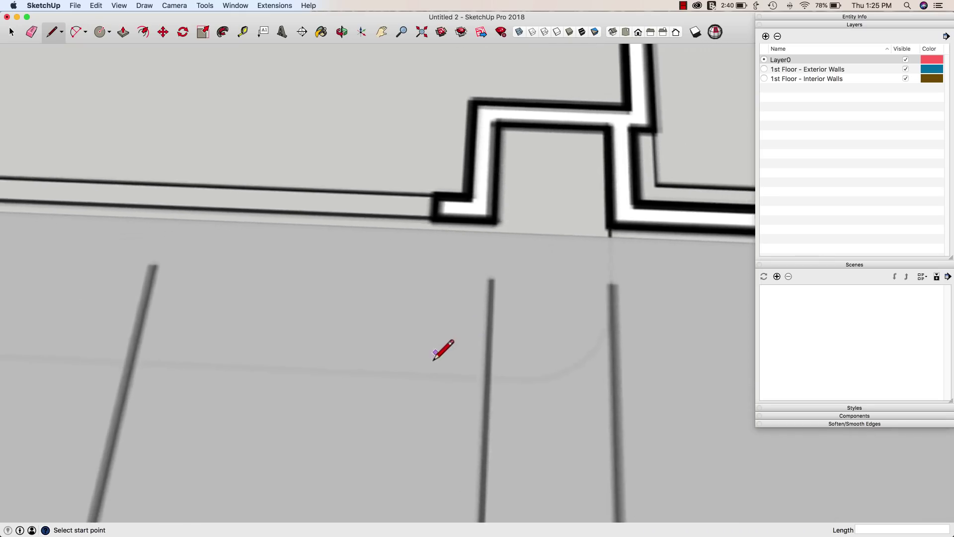
scroll(434, 350, down, 6)
scroll(494, 152, up, 2)
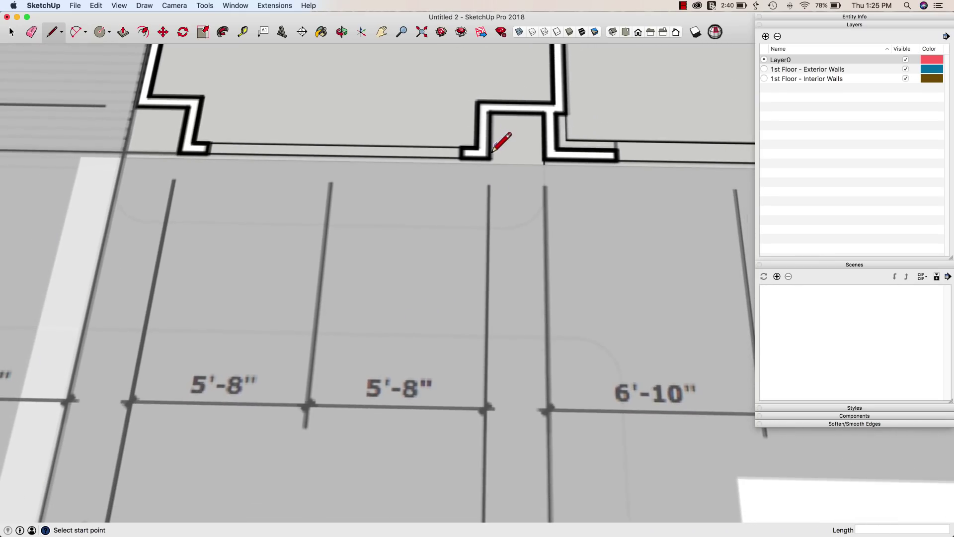
scroll(495, 156, down, 3)
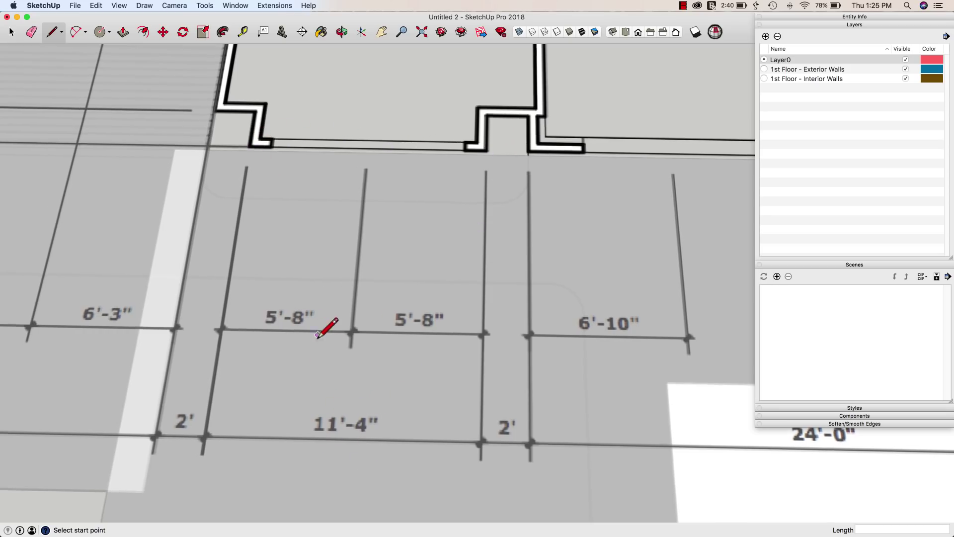
scroll(317, 335, down, 6)
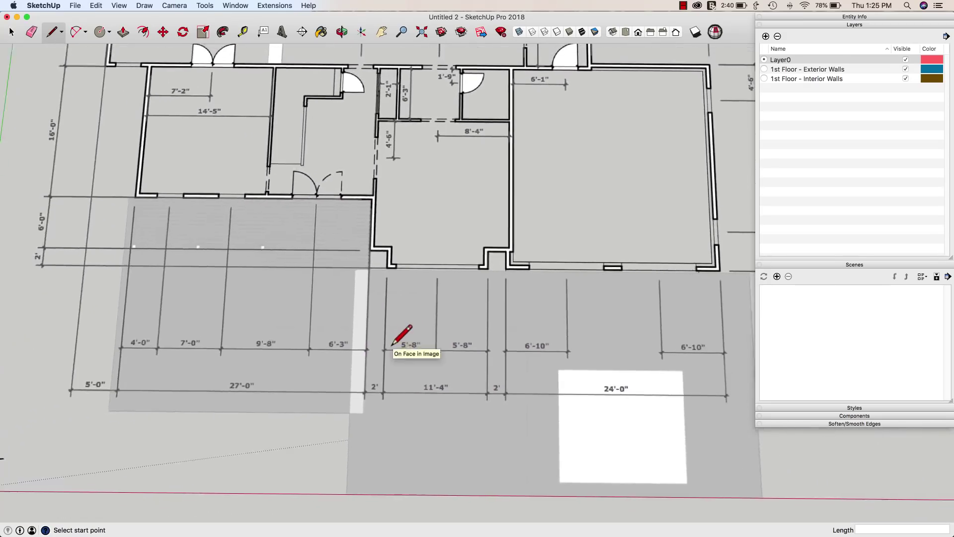
scroll(397, 337, down, 3)
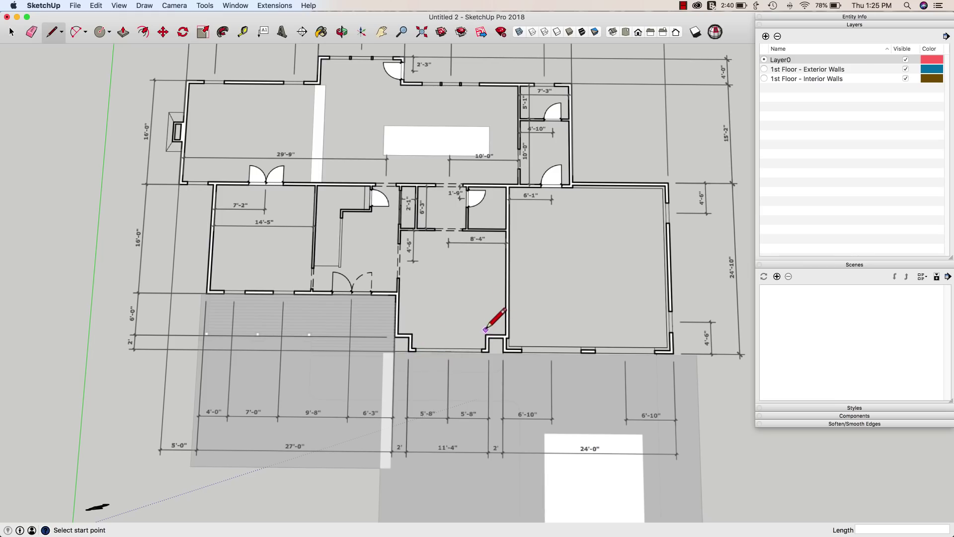
scroll(484, 328, down, 1)
scroll(485, 328, down, 2)
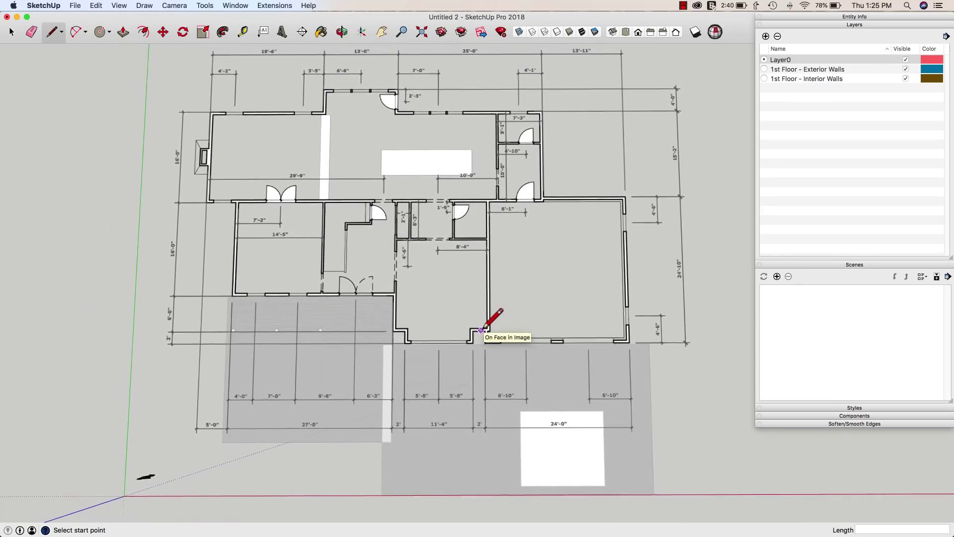
mouse_move(490, 332)
middle_down()
mouse_move(488, 341)
mouse_move(454, 336)
middle_up()
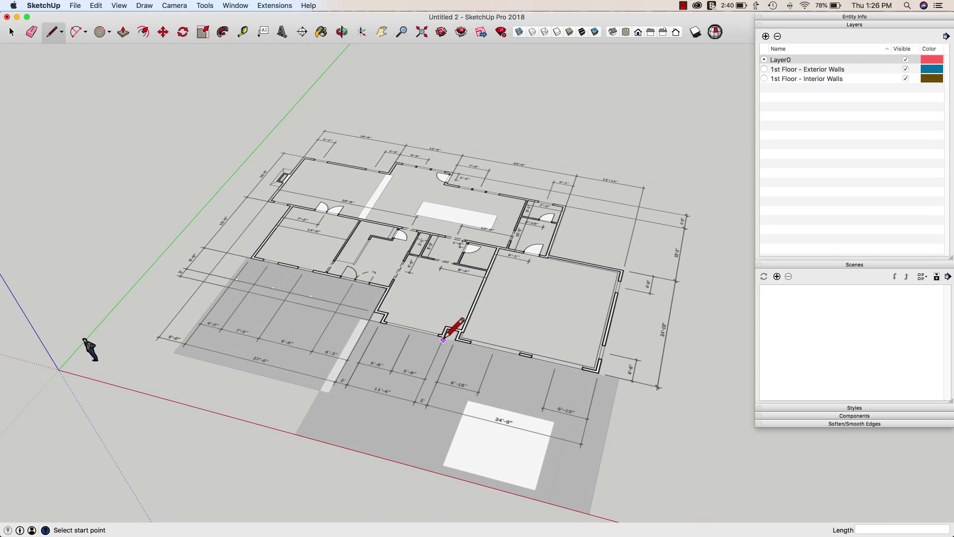